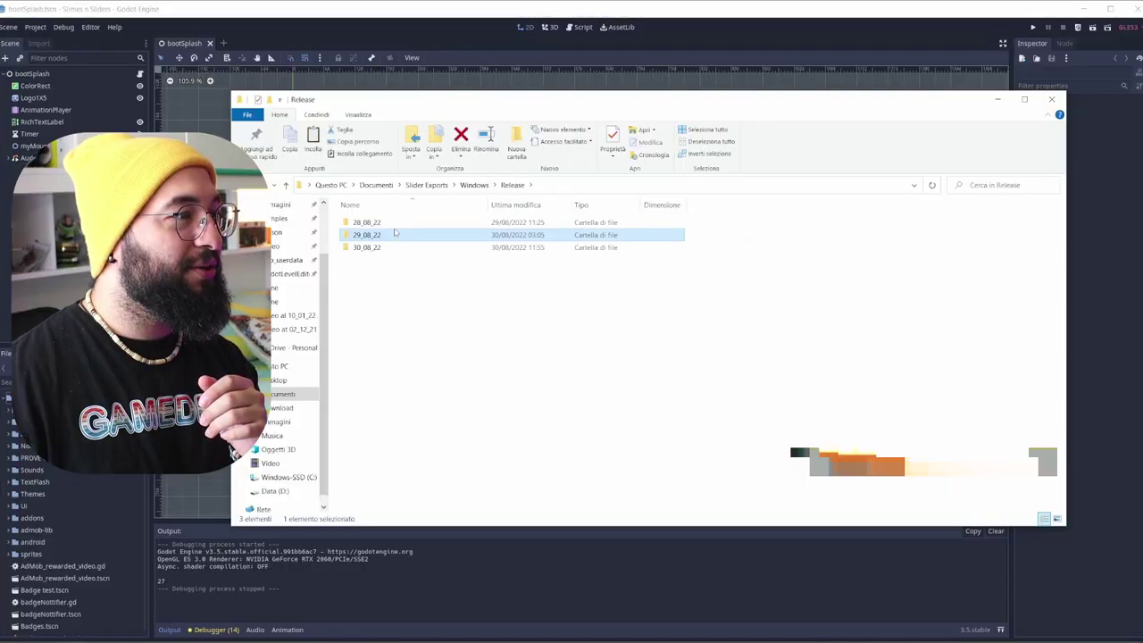
- Browse the 29_08_22 build folder and its R2 build, then the 30_08_22 builds folder
{"action": "double_click", "coordinate": [395, 233]}
{"action": "key", "text": "alt+Left"}
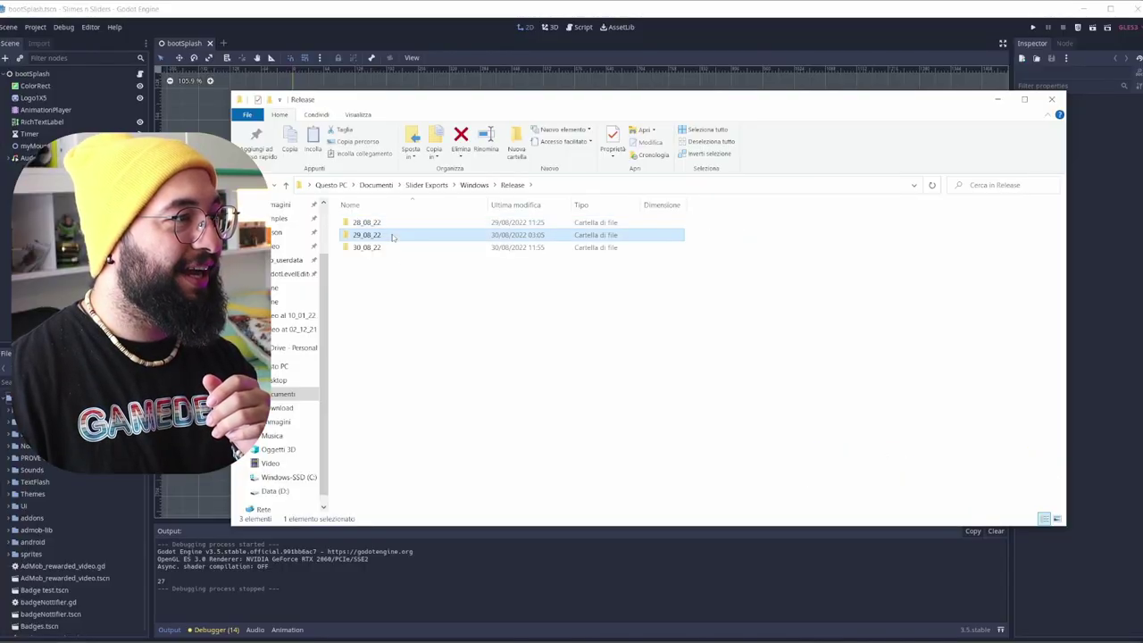
{"action": "double_click", "coordinate": [393, 235]}
{"action": "double_click", "coordinate": [394, 235]}
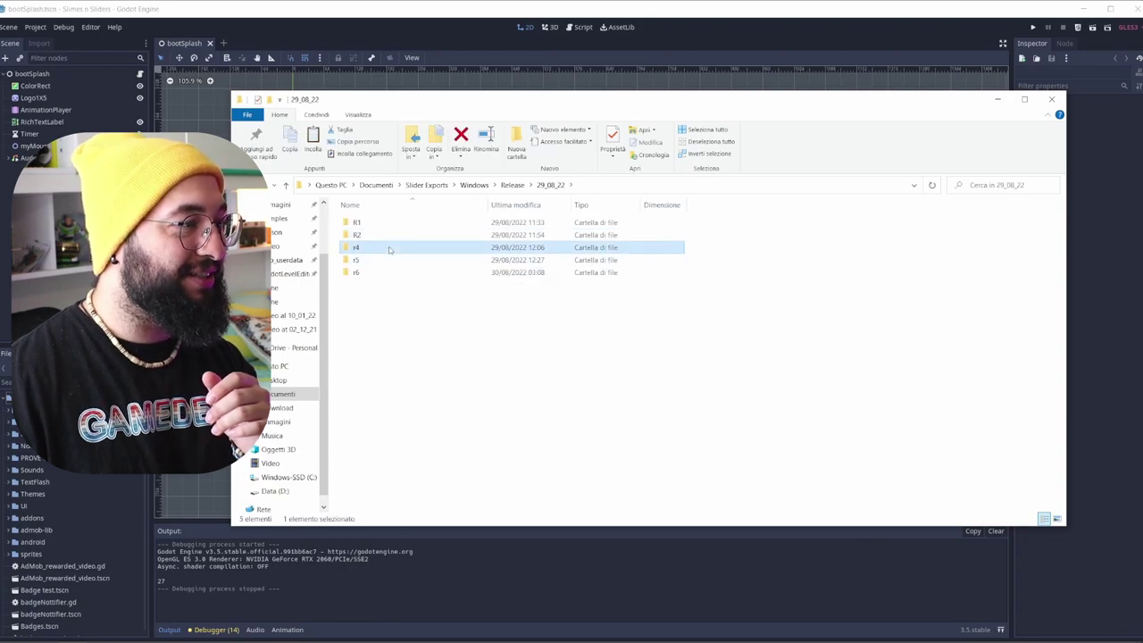
{"action": "left_click", "coordinate": [457, 261]}
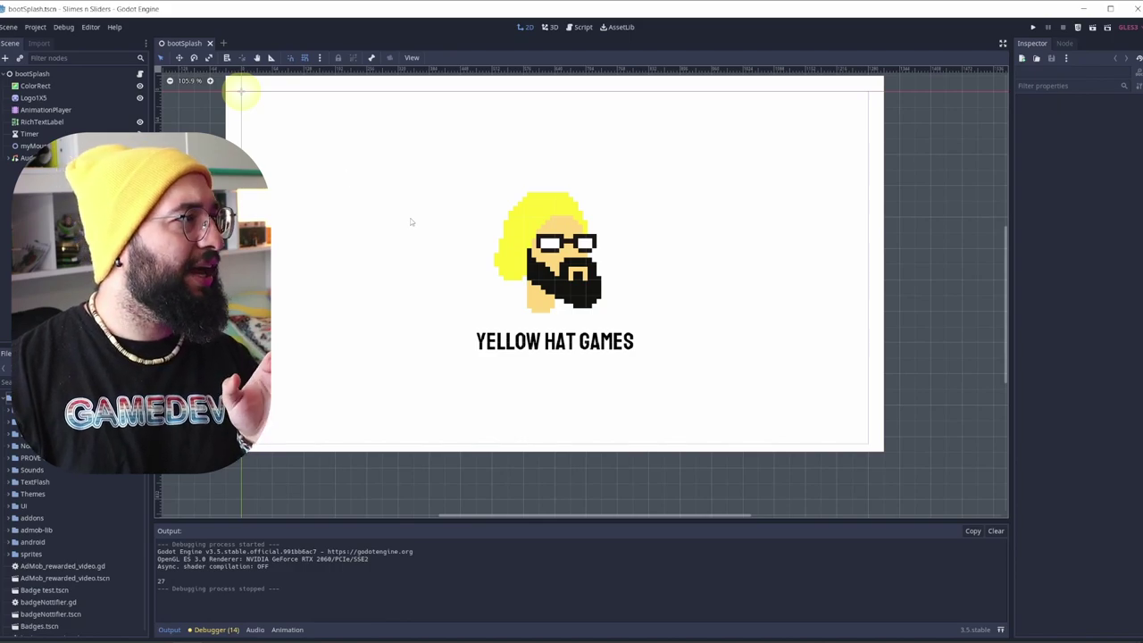
- Set the project's Config icon to ICONA_512_512v3.png from res://Grafiche/Icone in Project Settings
{"action": "left_click", "coordinate": [35, 26]}
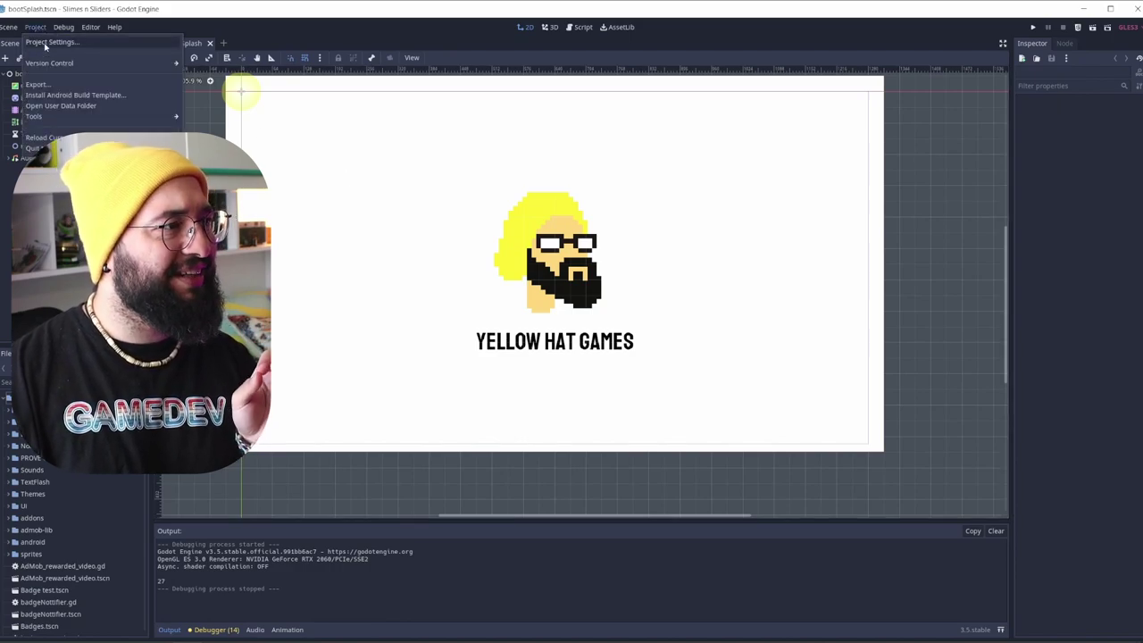
{"action": "left_click", "coordinate": [44, 43]}
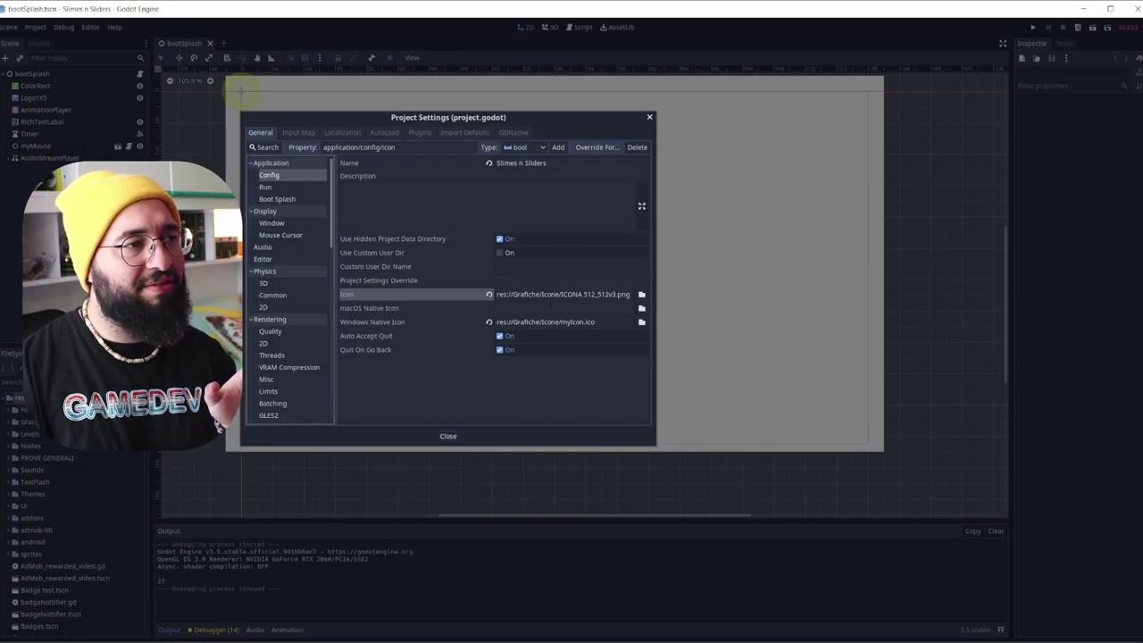
{"action": "left_click", "coordinate": [641, 294]}
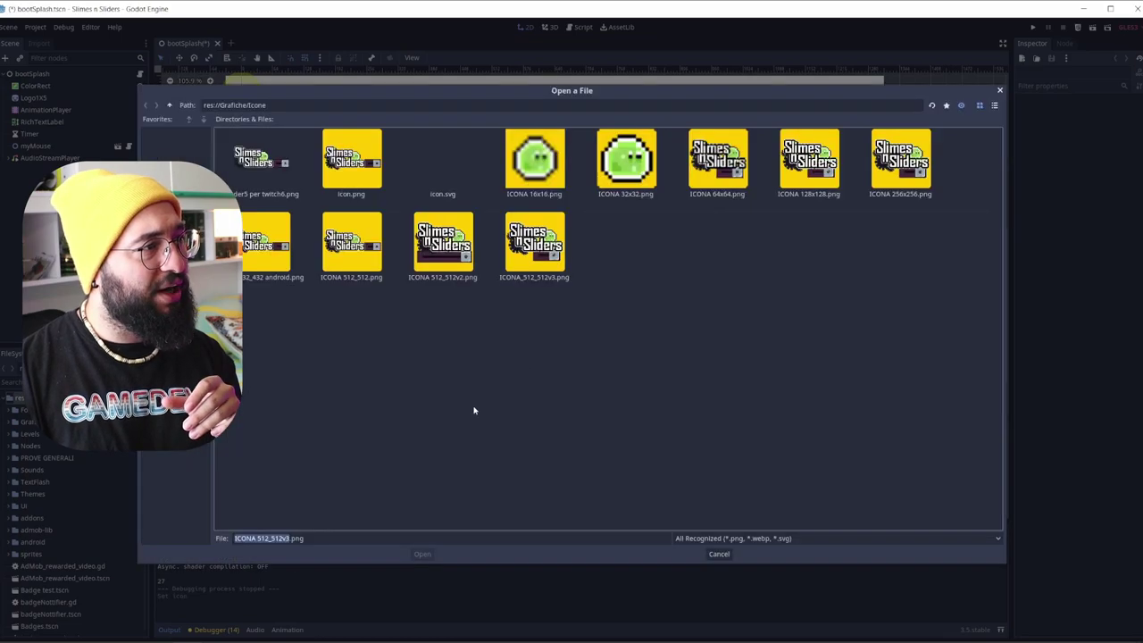
{"action": "left_click", "coordinate": [355, 174]}
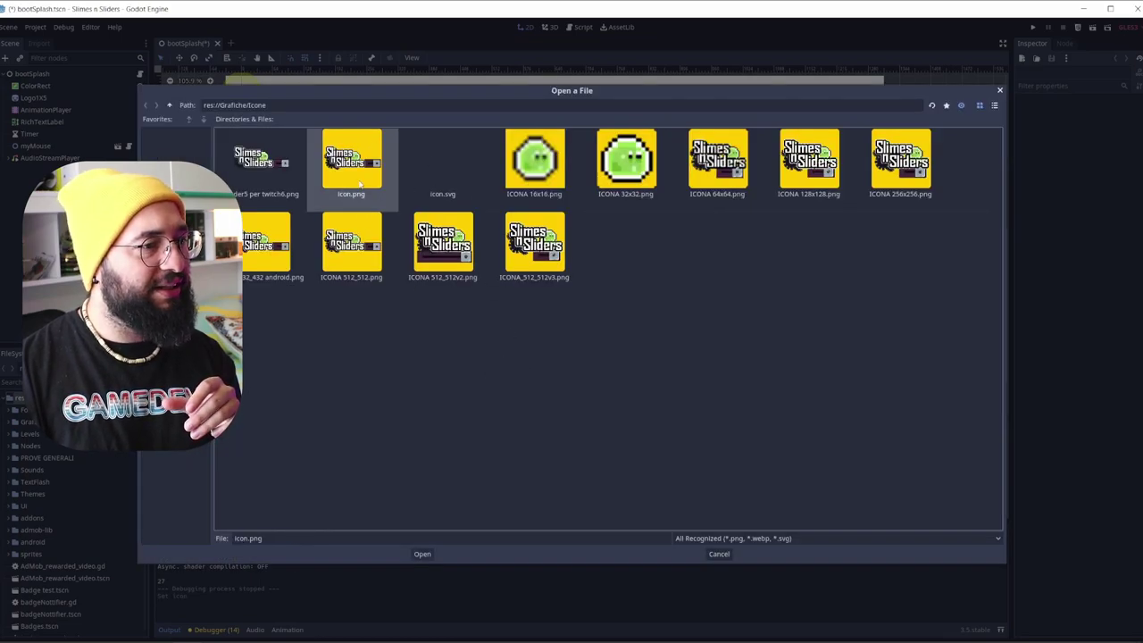
{"action": "left_click", "coordinate": [569, 278]}
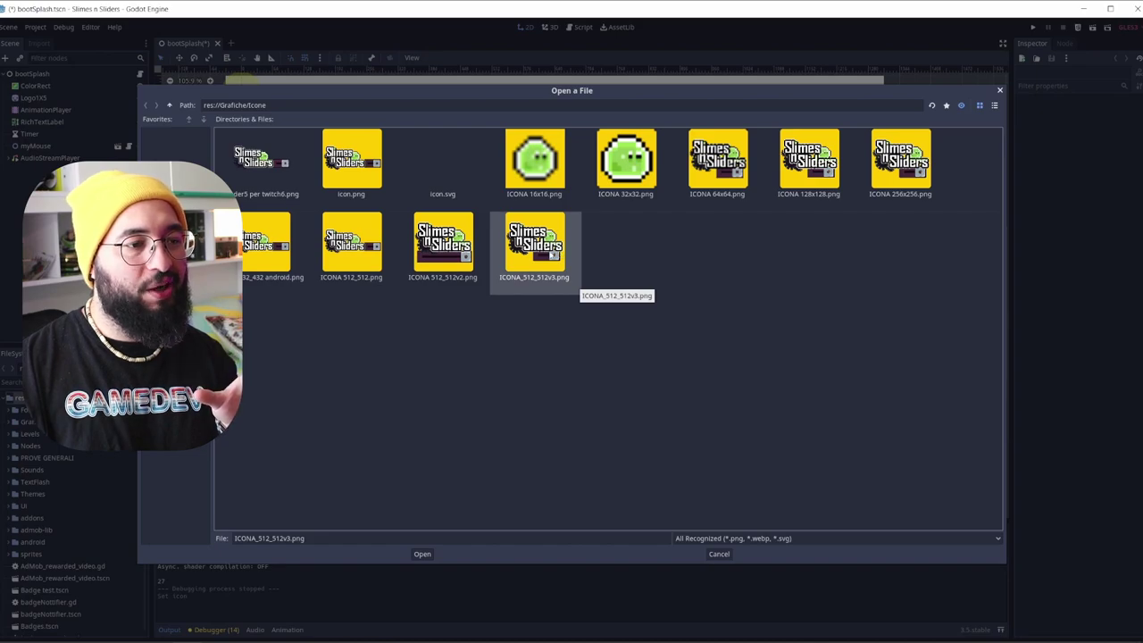
{"action": "left_click", "coordinate": [420, 554]}
{"action": "left_click", "coordinate": [446, 436]}
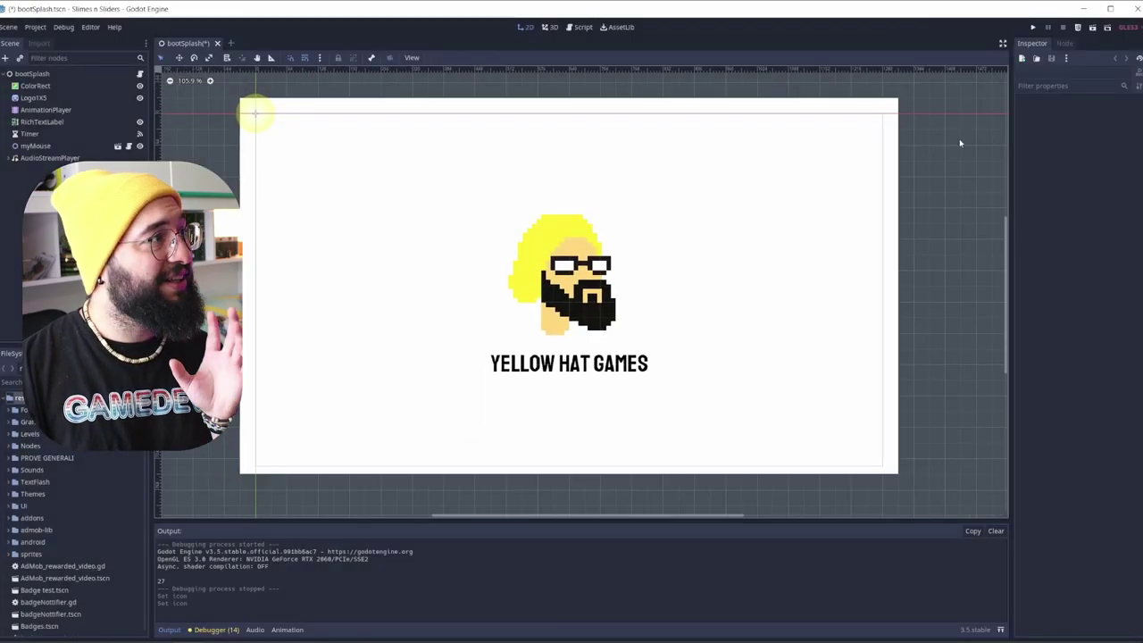
- Recheck the Icon setting in Project Settings, then run Slimes n Sliders to test its window icon
{"action": "left_click", "coordinate": [35, 27]}
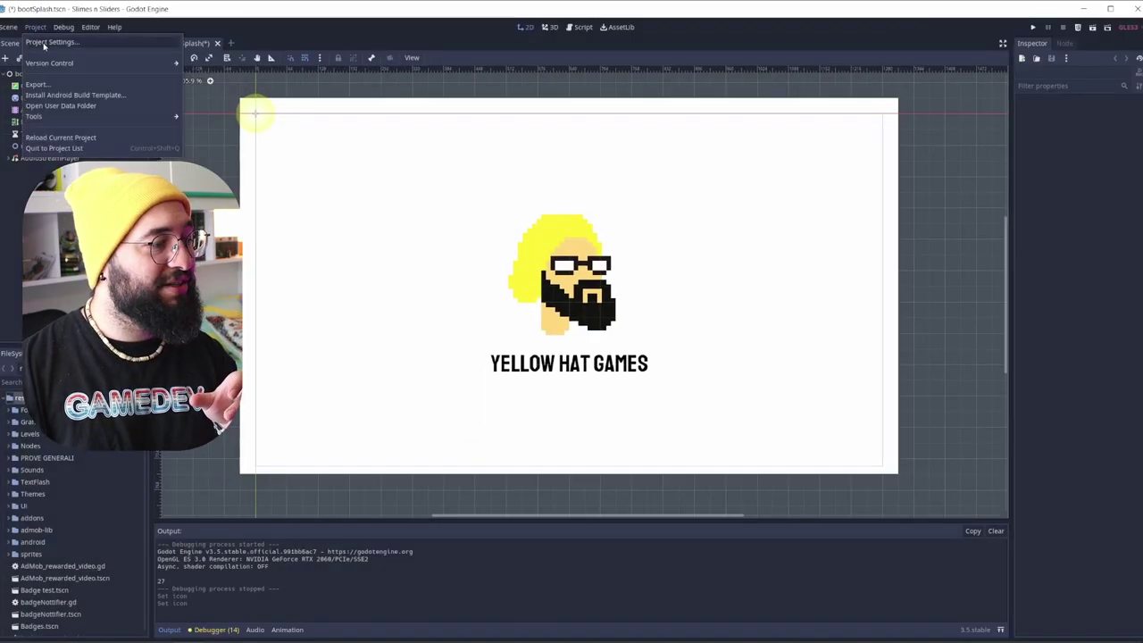
{"action": "left_click", "coordinate": [63, 44]}
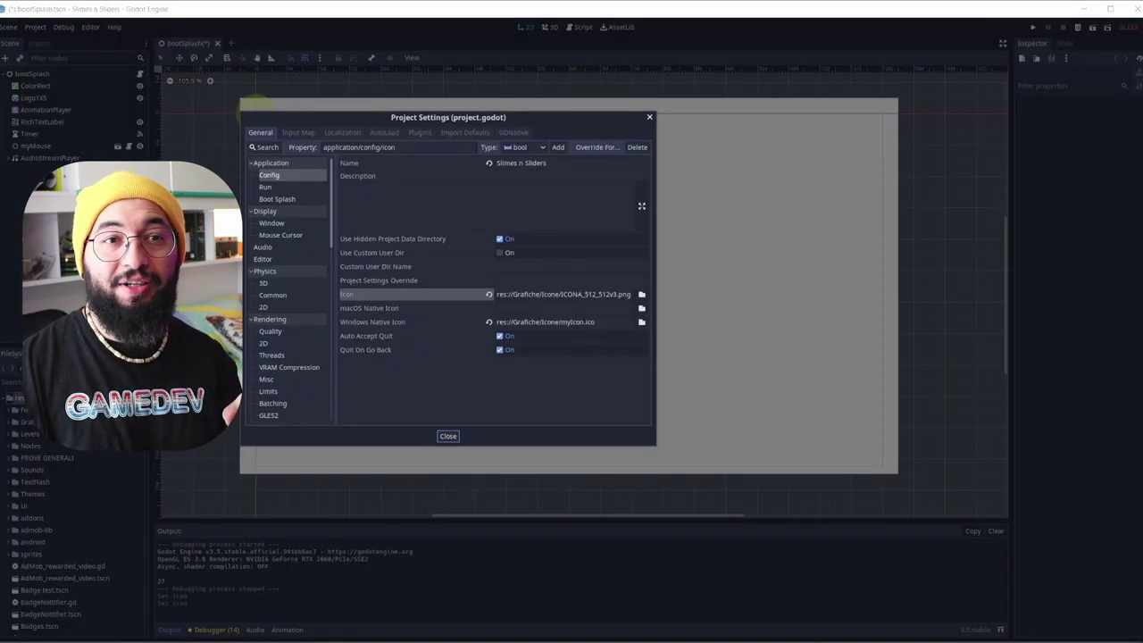
{"action": "mouse_move", "coordinate": [216, 640]}
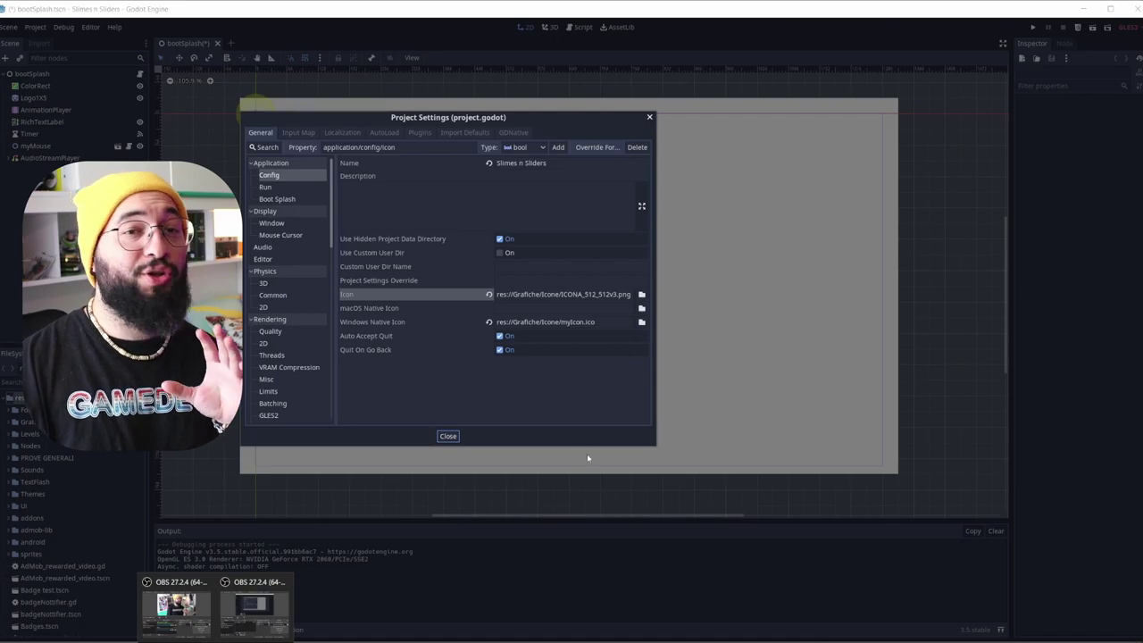
{"action": "left_click", "coordinate": [448, 437]}
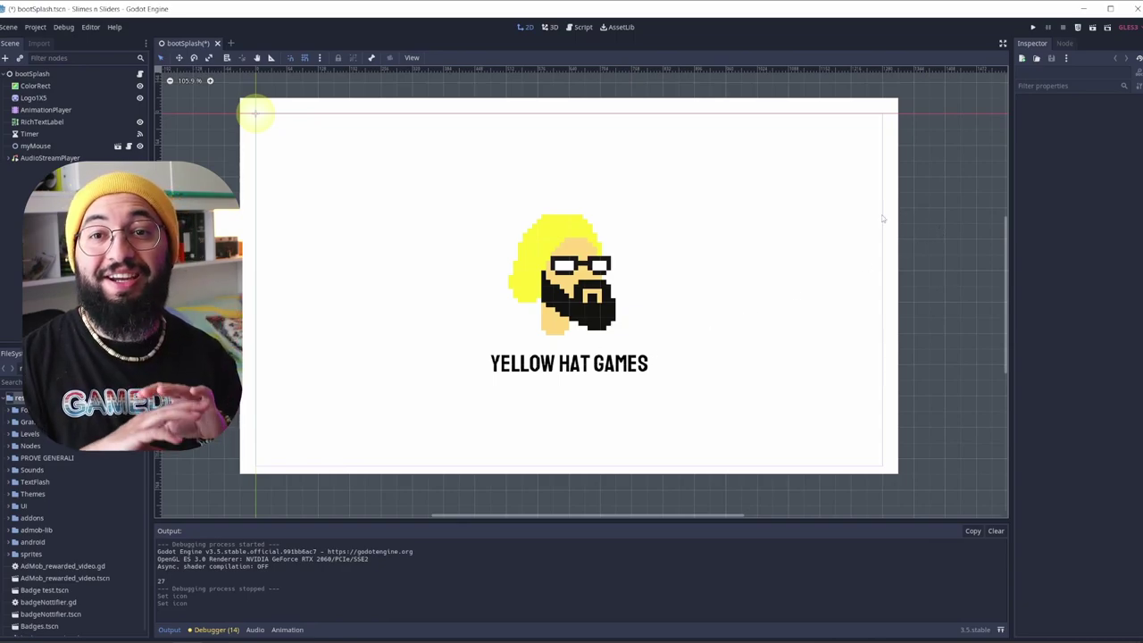
{"action": "left_click", "coordinate": [1033, 27]}
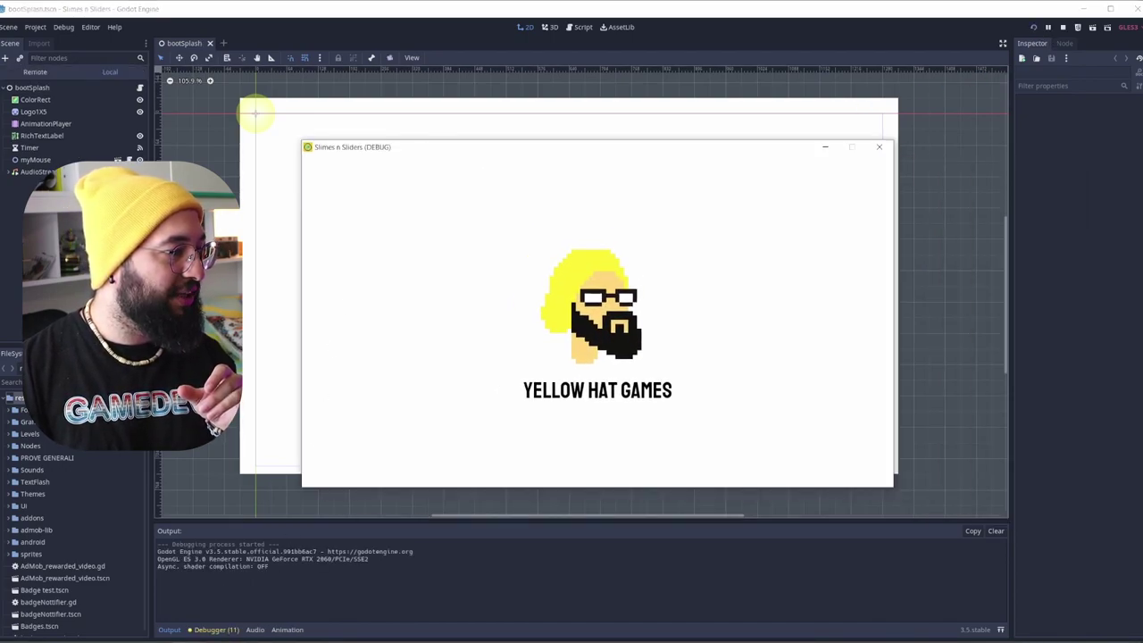
{"action": "mouse_move", "coordinate": [201, 585]}
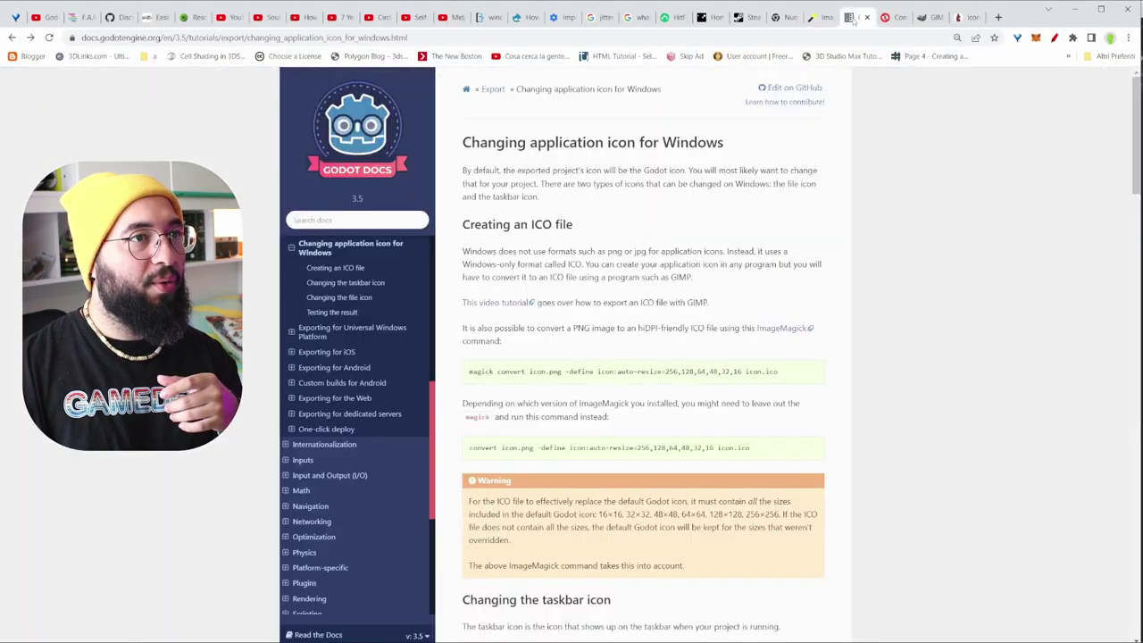
- Move the Windows-icon docs page one place left and go to the Convertio PNG-to-ICO converter
{"action": "left_click_drag", "start_coordinate": [852, 20], "coordinate": [817, 18]}
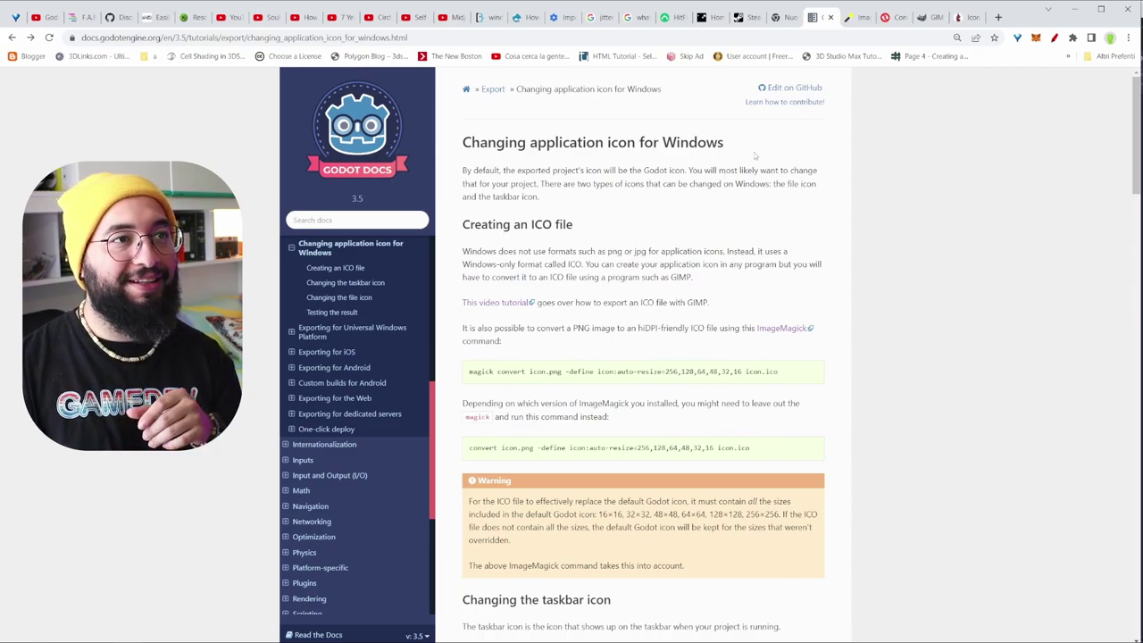
{"action": "left_click", "coordinate": [891, 18]}
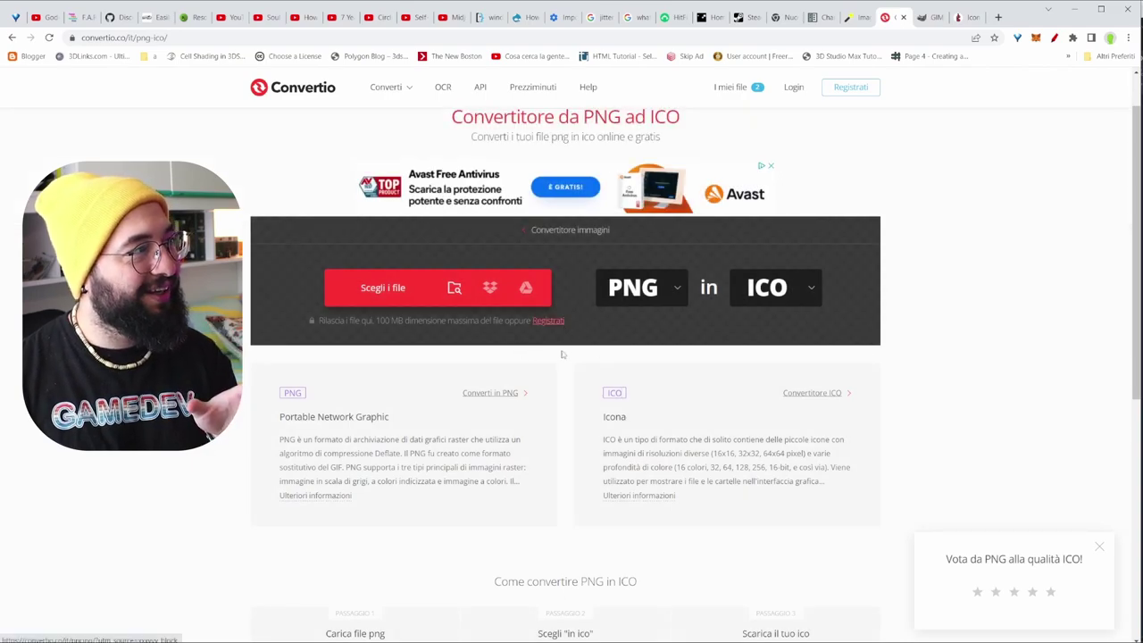
- Drop icon512x512.png onto Convertio, convert it to ICO and download icon512x512.ico
{"action": "key", "text": "alt+Tab"}
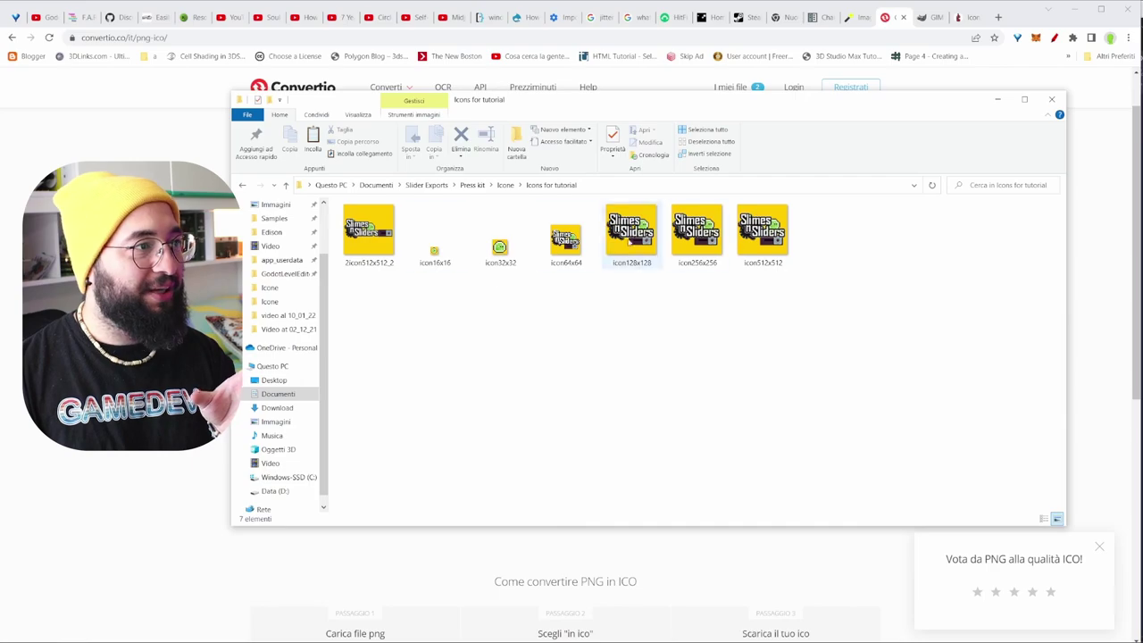
{"action": "left_click", "coordinate": [784, 253]}
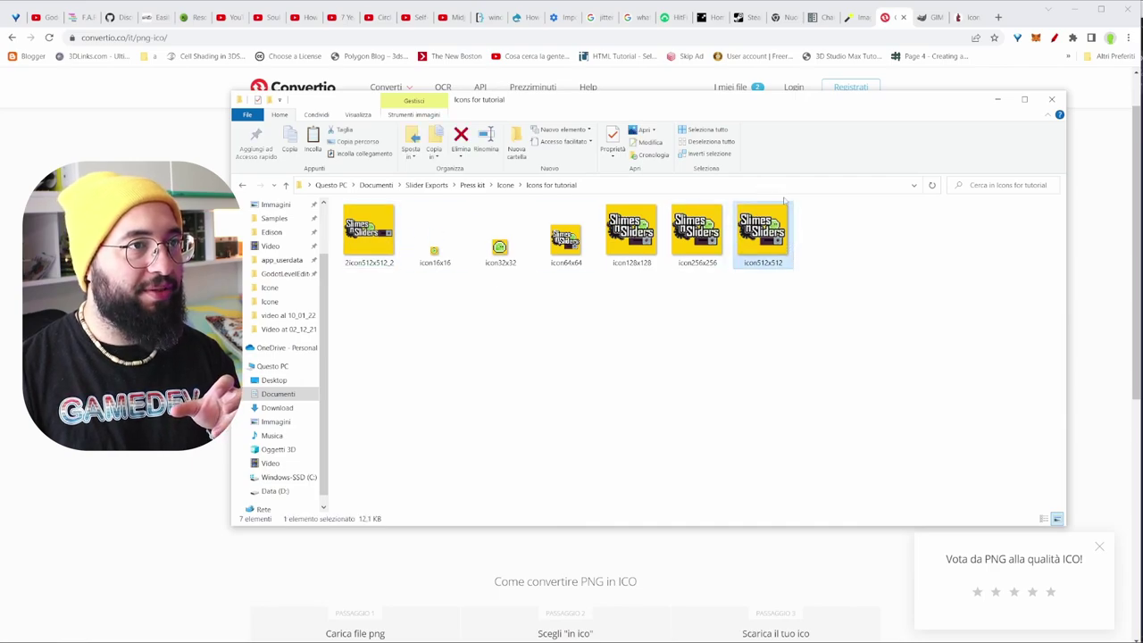
{"action": "left_click_drag", "start_coordinate": [855, 102], "coordinate": [1142, 136]}
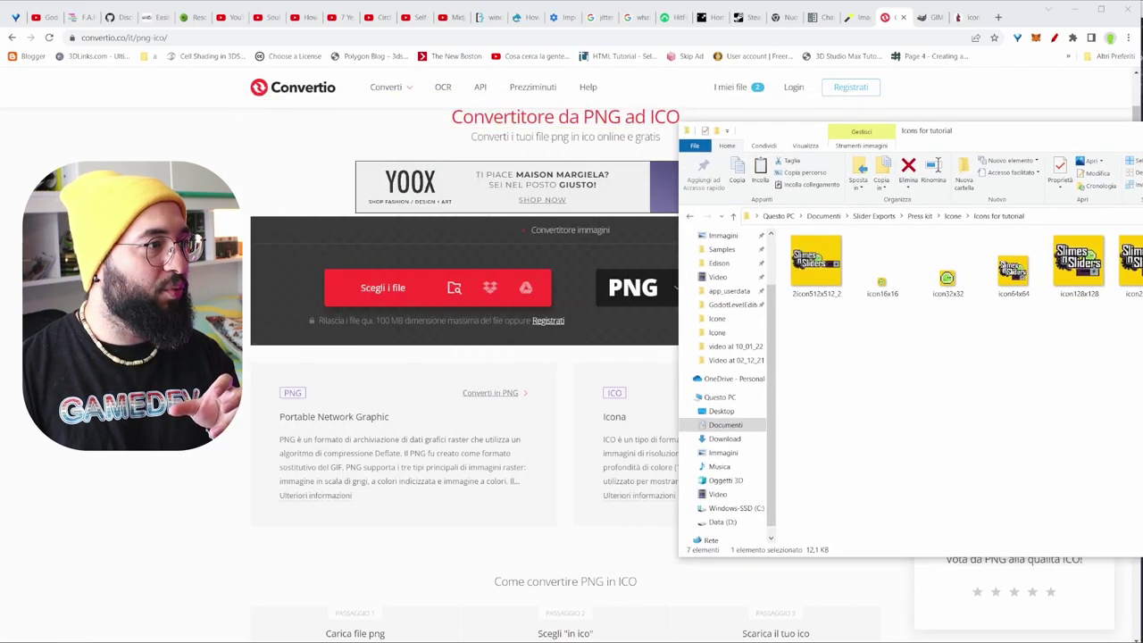
{"action": "left_click_drag", "start_coordinate": [1079, 265], "coordinate": [487, 301]}
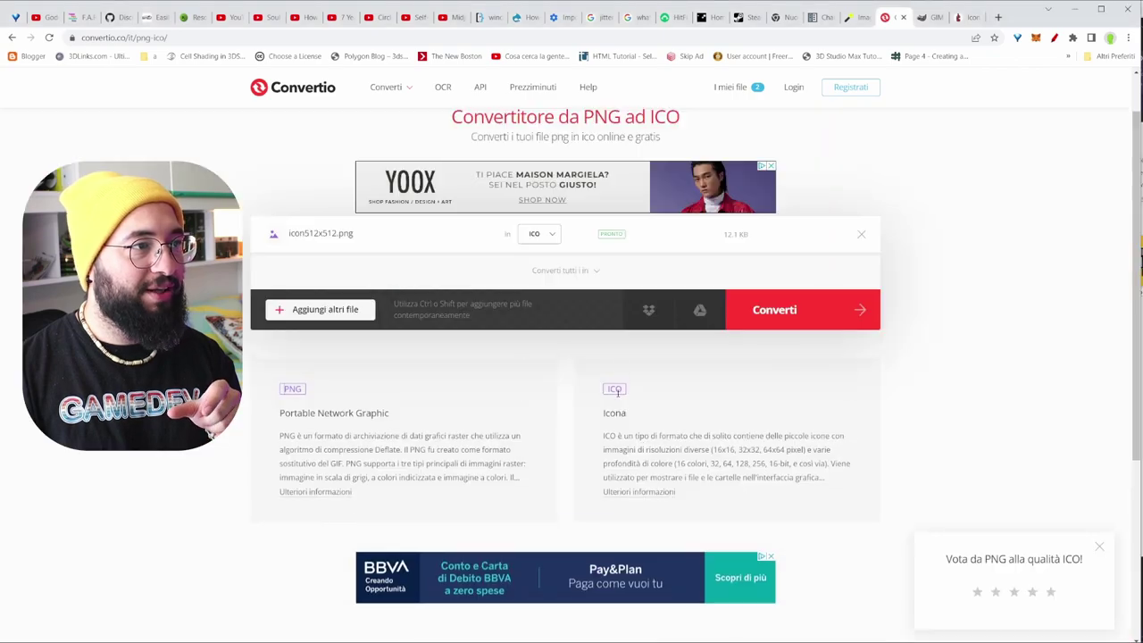
{"action": "left_click", "coordinate": [792, 309]}
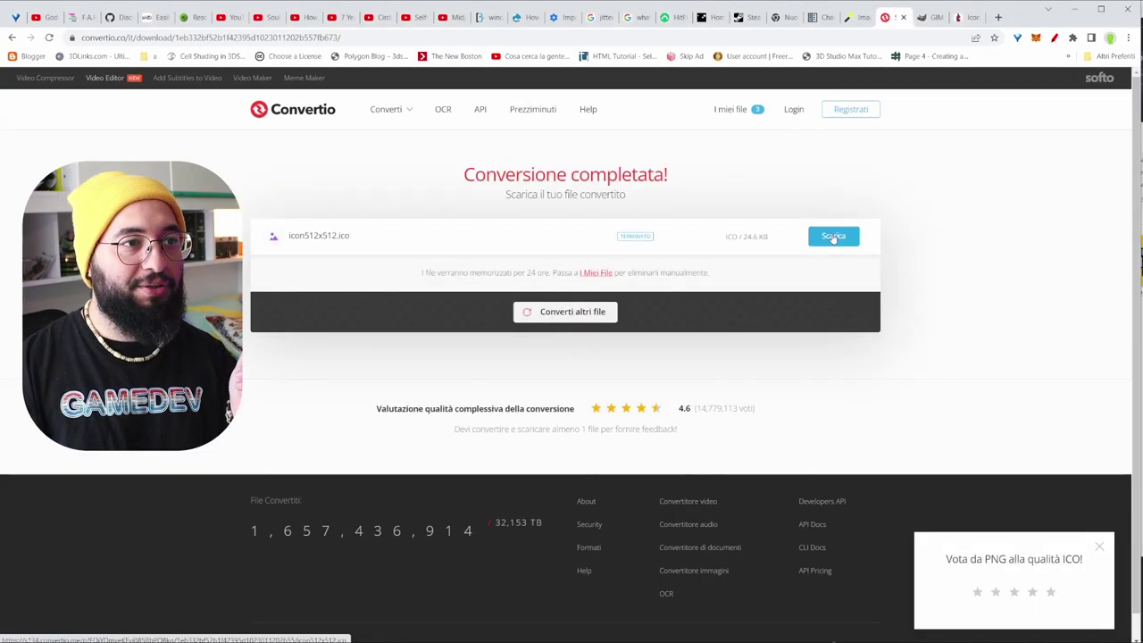
{"action": "left_click_drag", "start_coordinate": [835, 238], "coordinate": [898, 260]}
{"action": "left_click", "coordinate": [857, 236]}
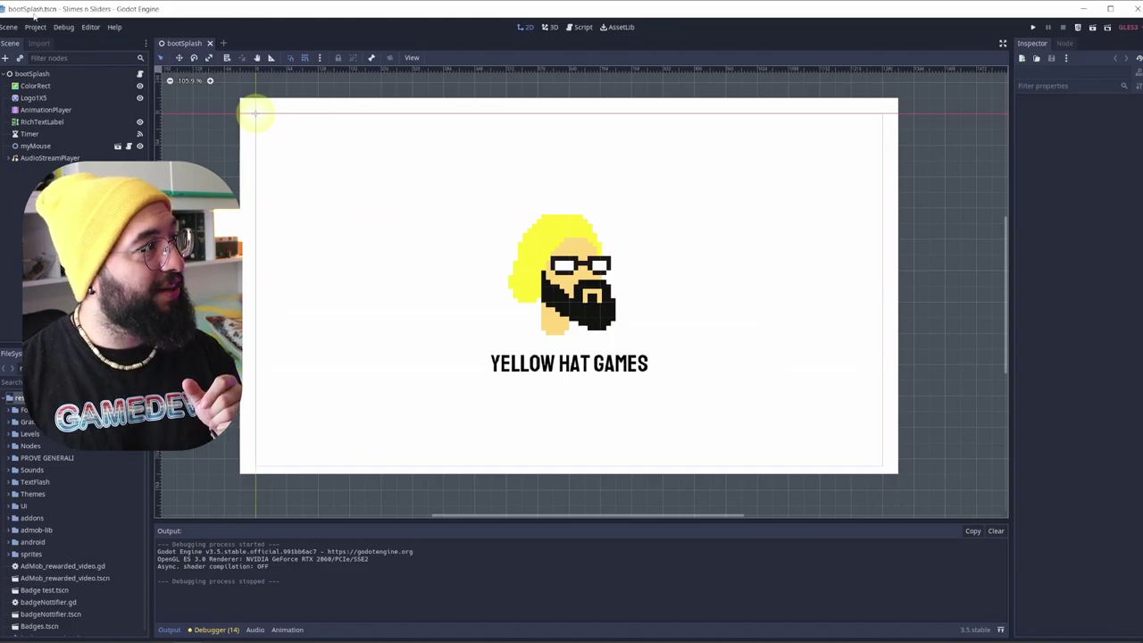
- Inspect the Windows Native Icon entry in Project Settings
{"action": "left_click", "coordinate": [35, 26]}
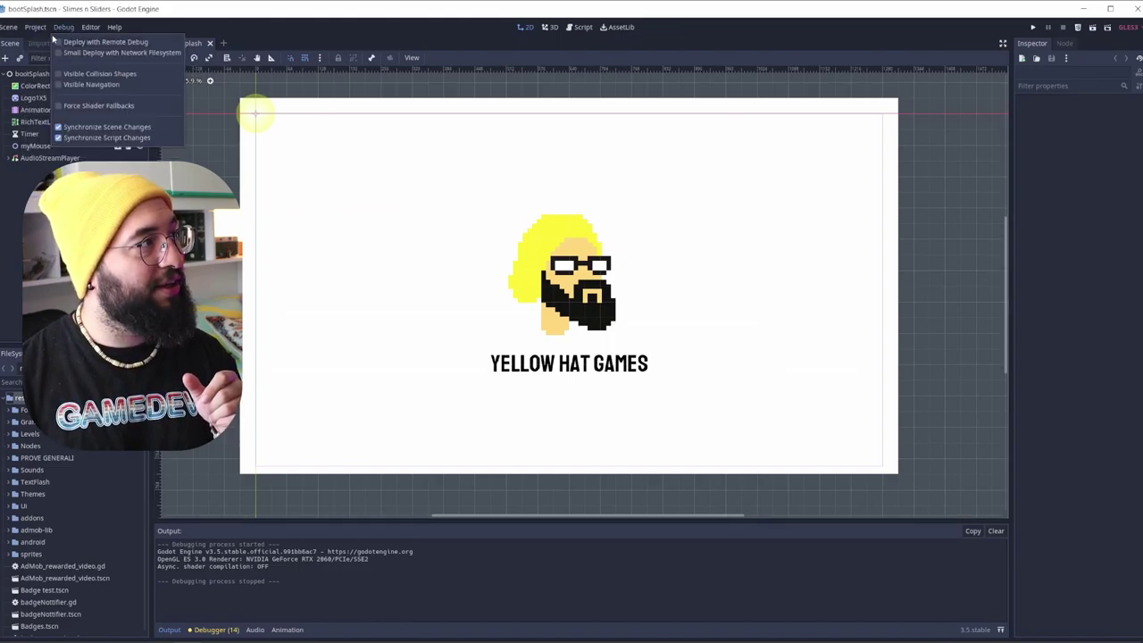
{"action": "left_click", "coordinate": [49, 42]}
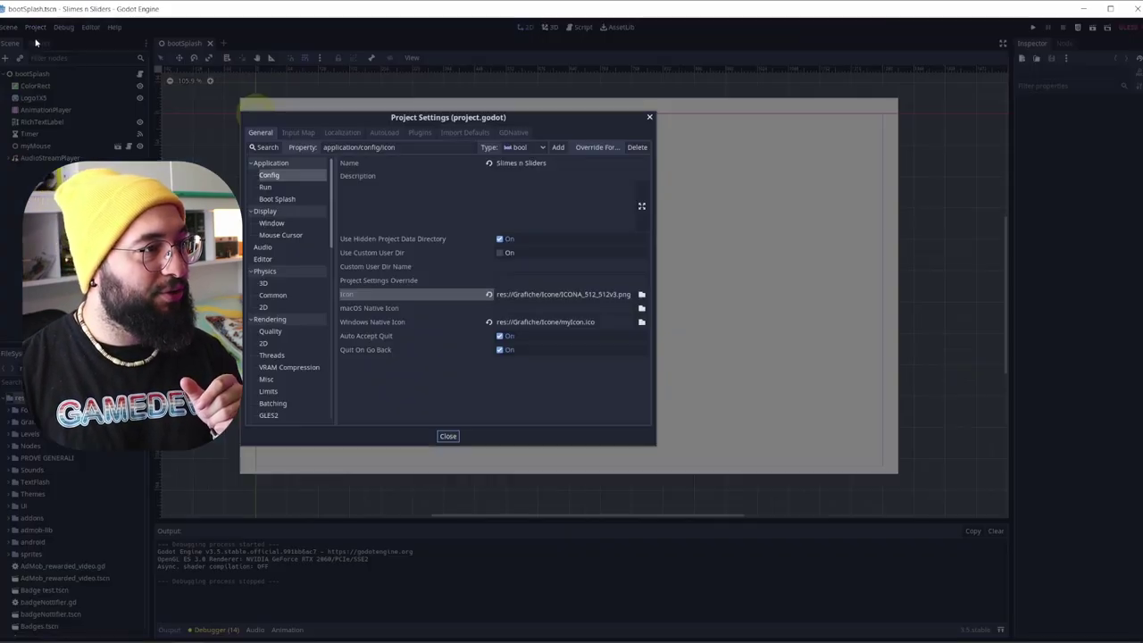
{"action": "left_click", "coordinate": [435, 327]}
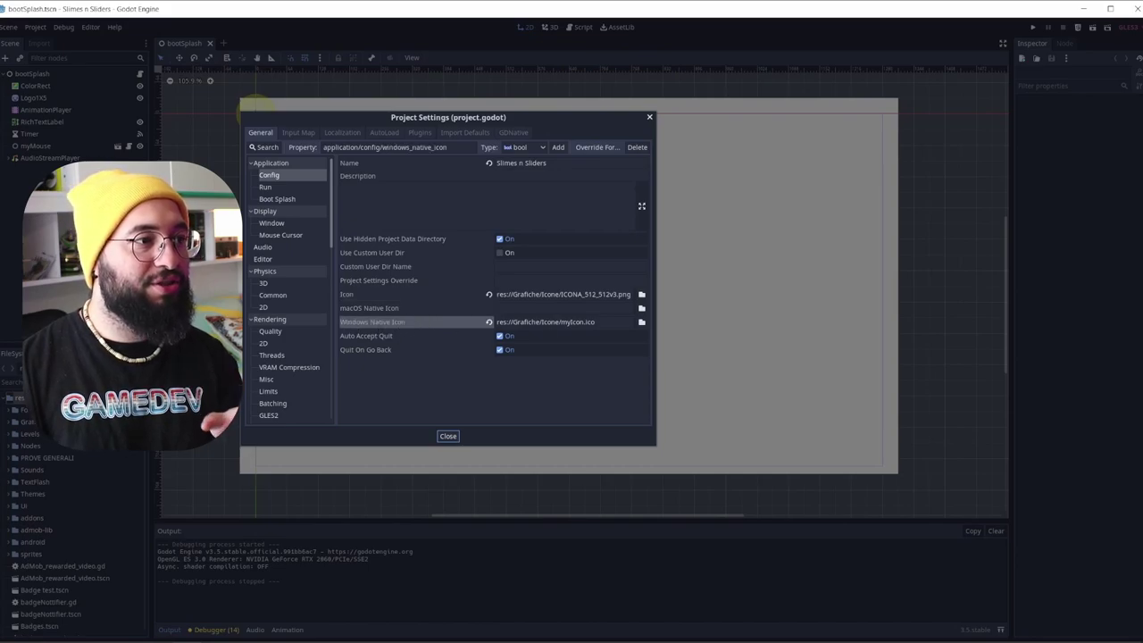
{"action": "left_click", "coordinate": [448, 435]}
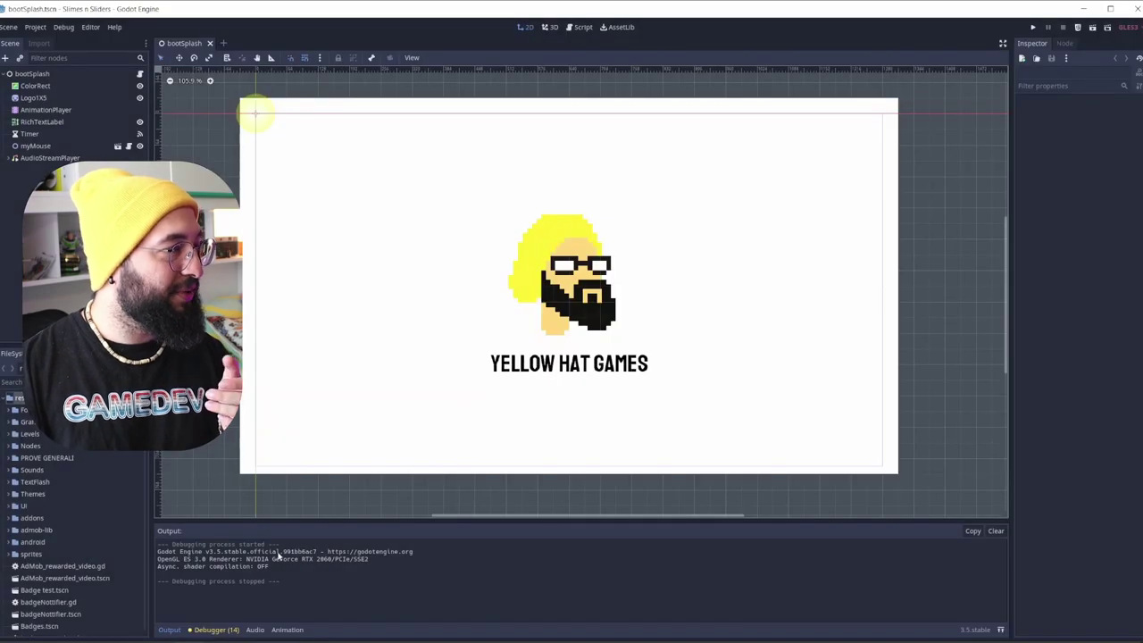
- Verify the Windows Desktop export icon is res://Grafiche/Icone/myIcon.ico, leaving it unchanged
{"action": "left_click", "coordinate": [35, 27]}
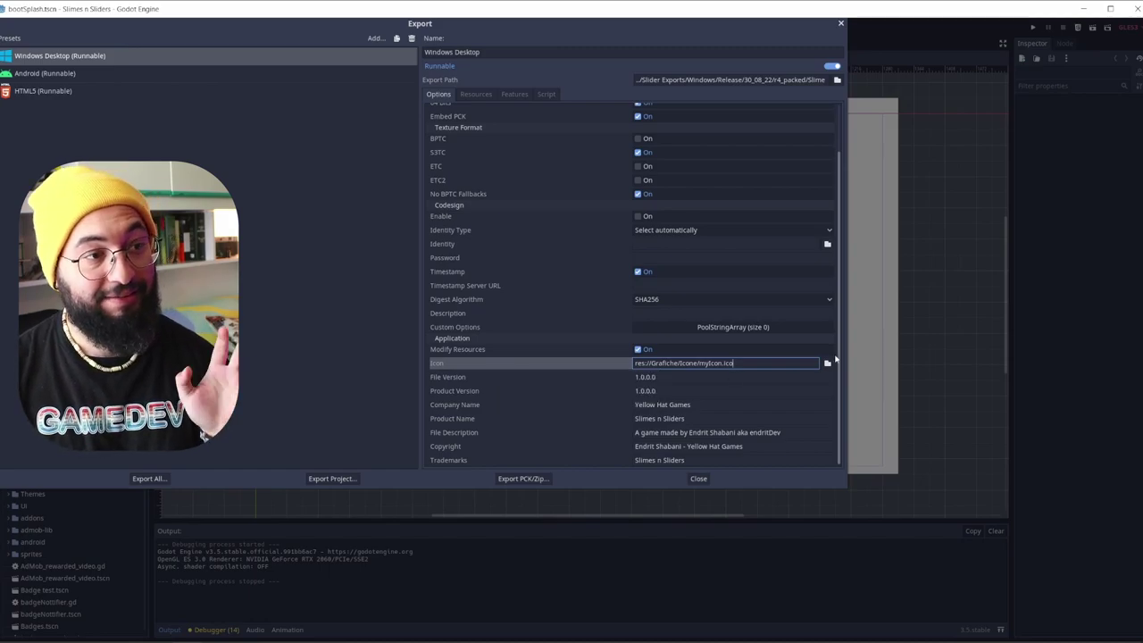
{"action": "left_click", "coordinate": [827, 363]}
{"action": "left_click", "coordinate": [719, 554]}
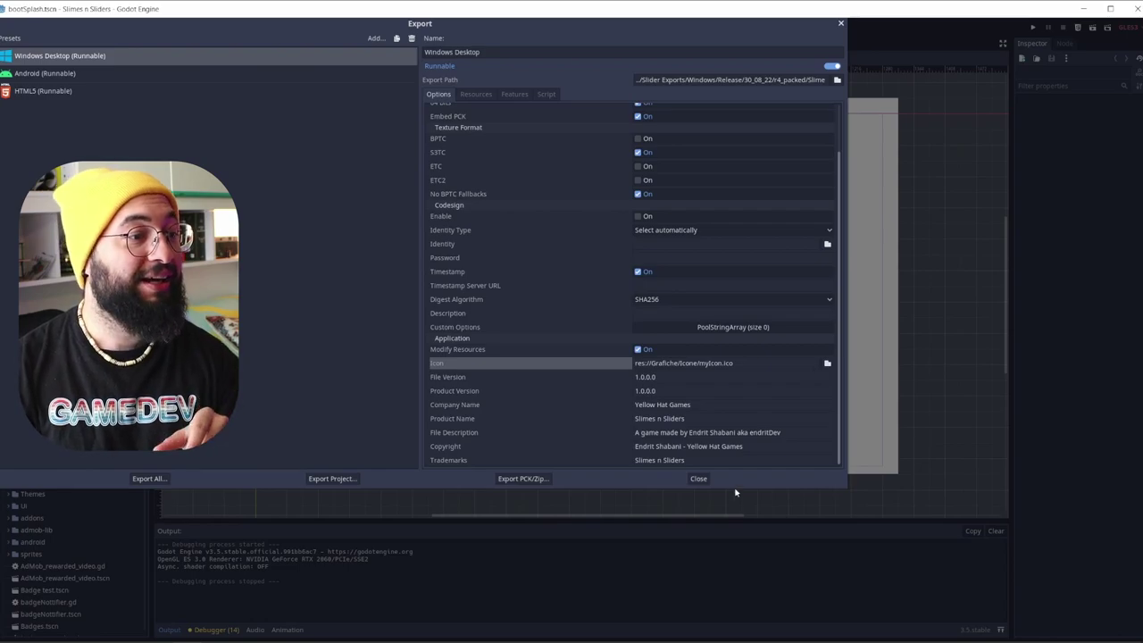
- Close the Export dialog, keeping the myIcon.ico preset as is
{"action": "left_click", "coordinate": [697, 478]}
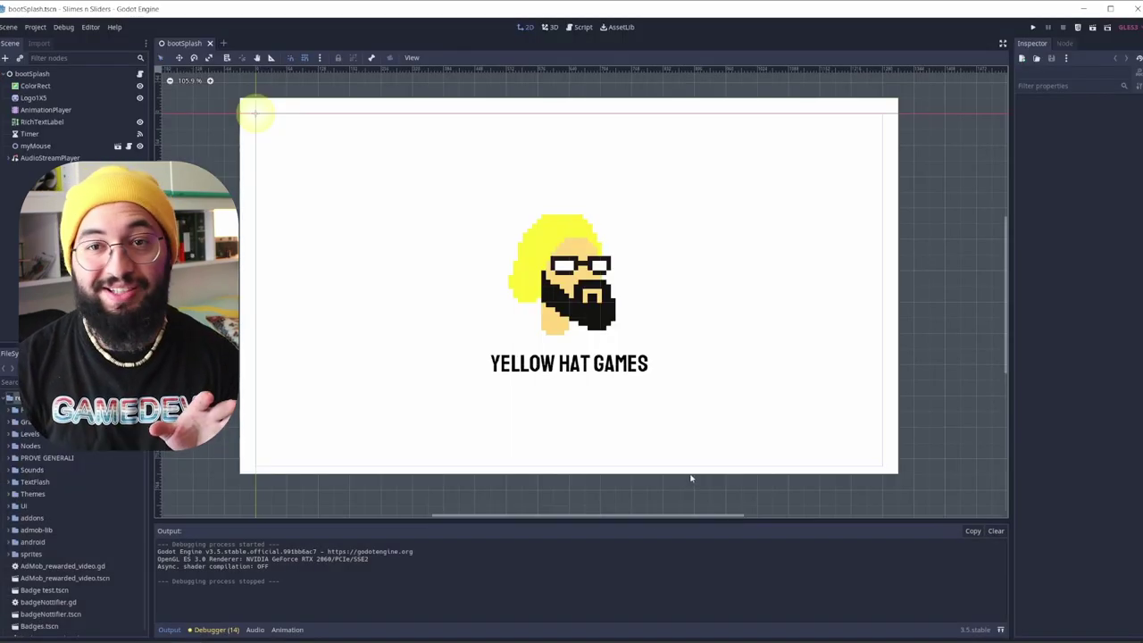
{"action": "scroll", "coordinate": [493, 400], "scroll_direction": "up", "scroll_amount": 1}
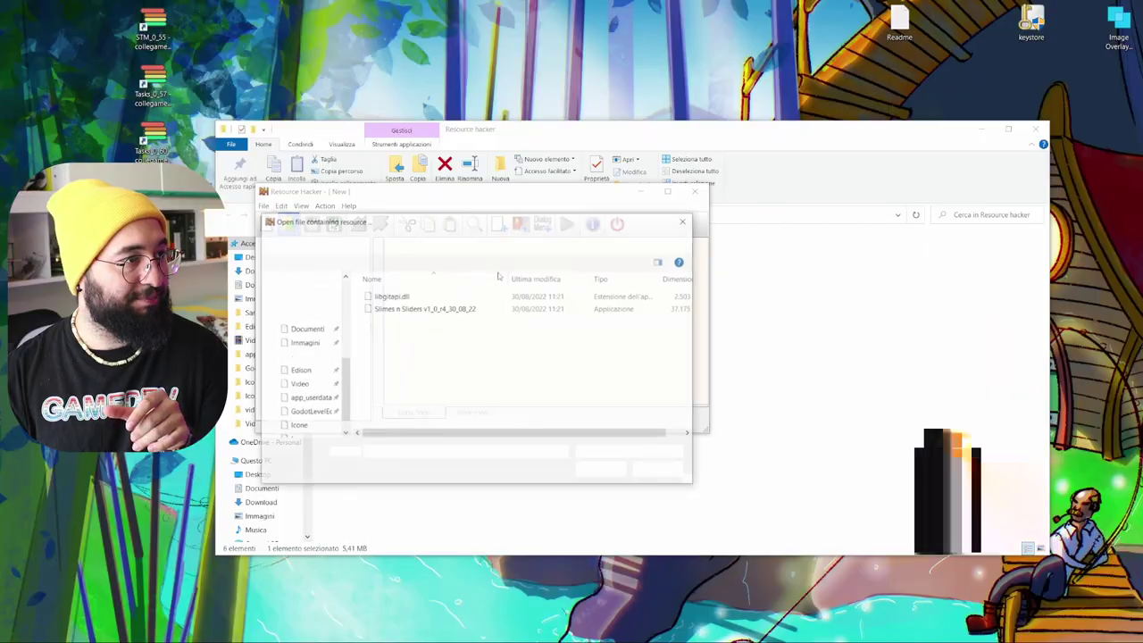
- Open the Slimes n Sliders exe and preview all six GODOT_ICON : 1033 icon sizes
{"action": "double_click", "coordinate": [420, 308]}
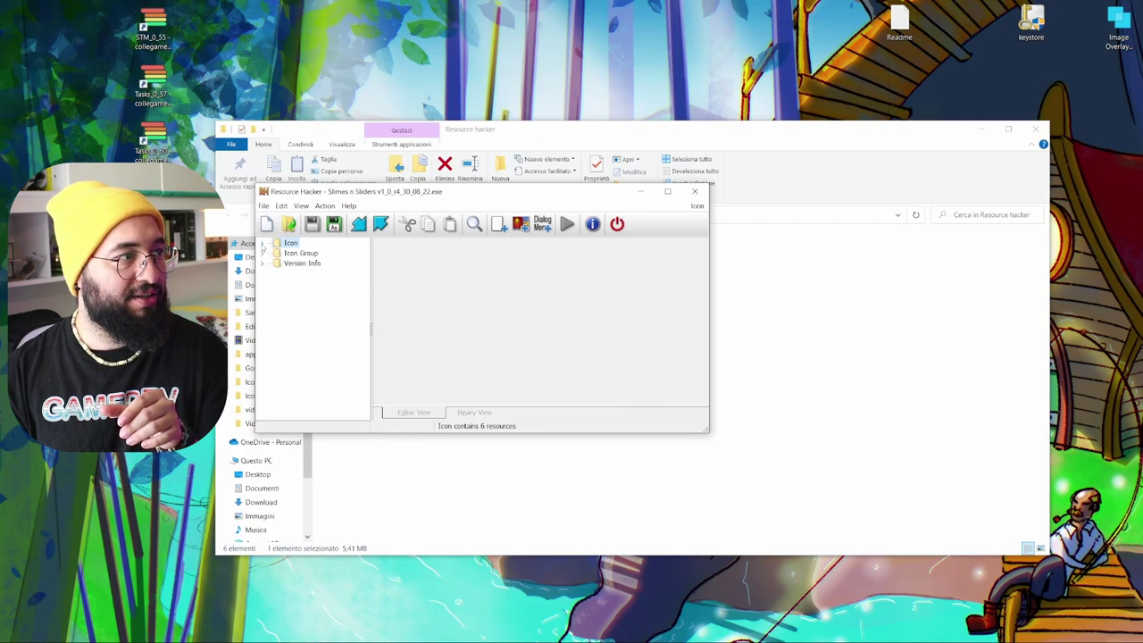
{"action": "left_click", "coordinate": [260, 256]}
{"action": "double_click", "coordinate": [302, 255]}
{"action": "double_click", "coordinate": [321, 263]}
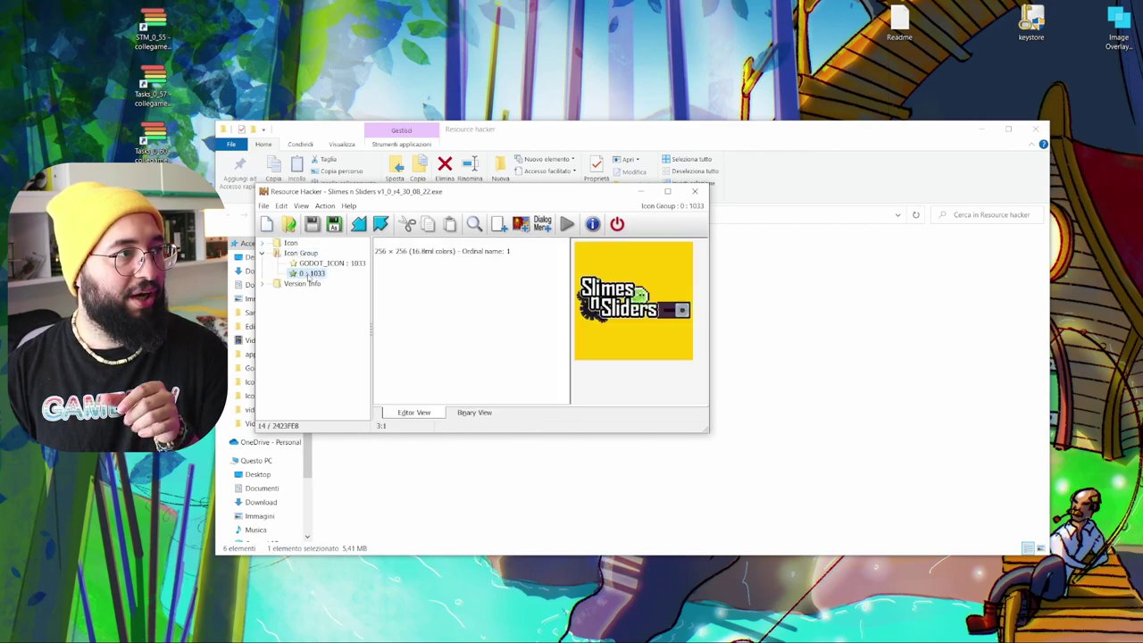
{"action": "left_click", "coordinate": [323, 264]}
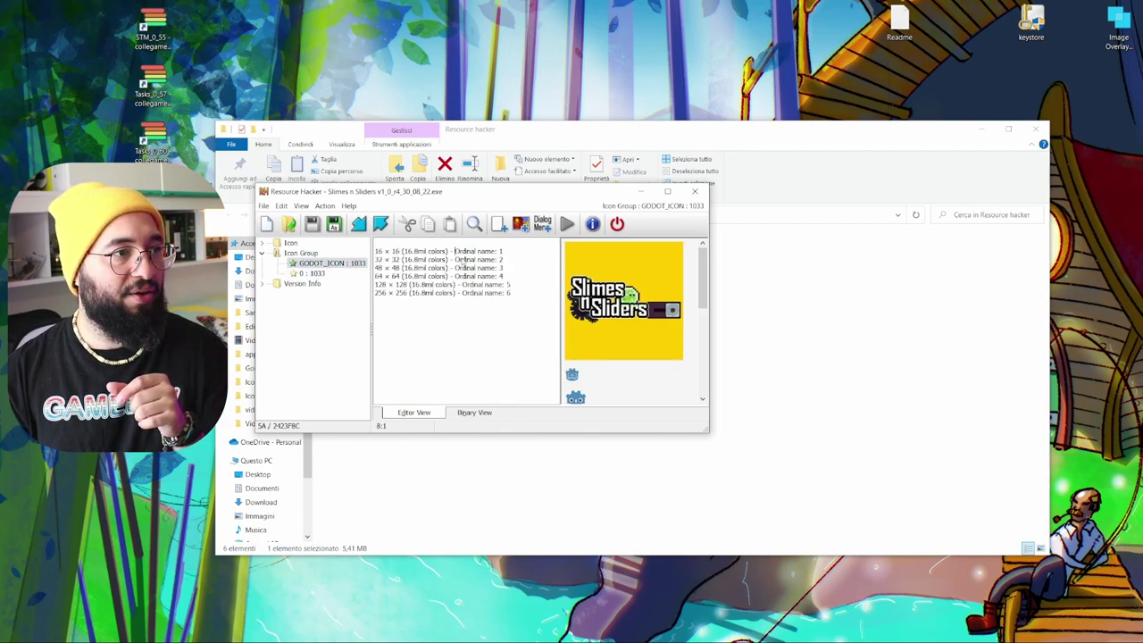
{"action": "scroll", "coordinate": [703, 381], "scroll_direction": "down", "scroll_amount": 5}
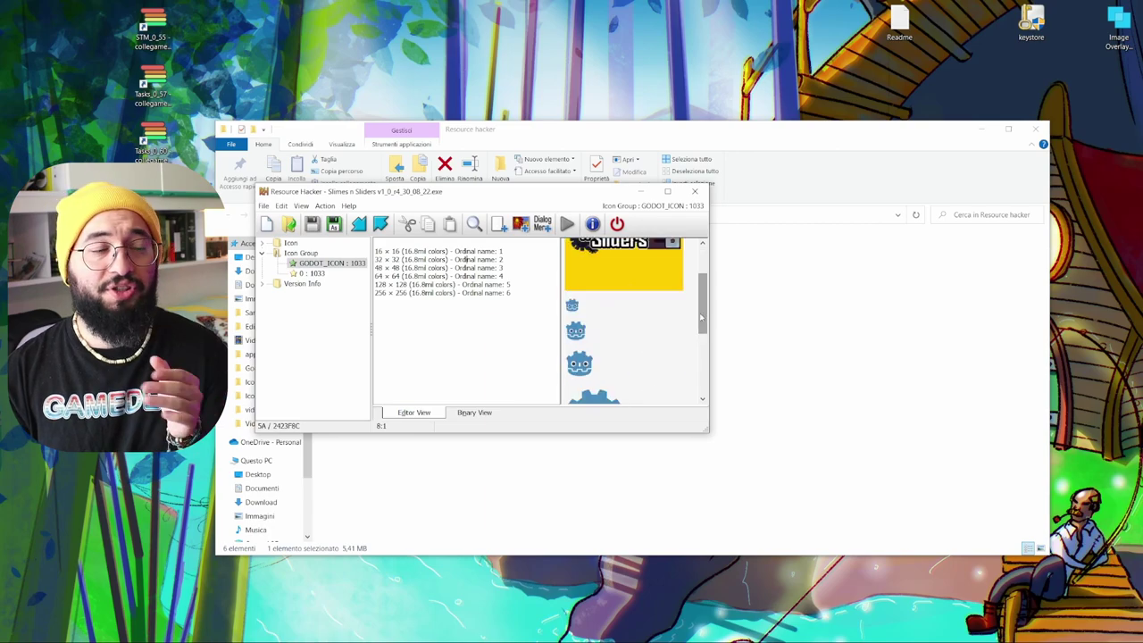
{"action": "scroll", "coordinate": [704, 381], "scroll_direction": "up", "scroll_amount": 3}
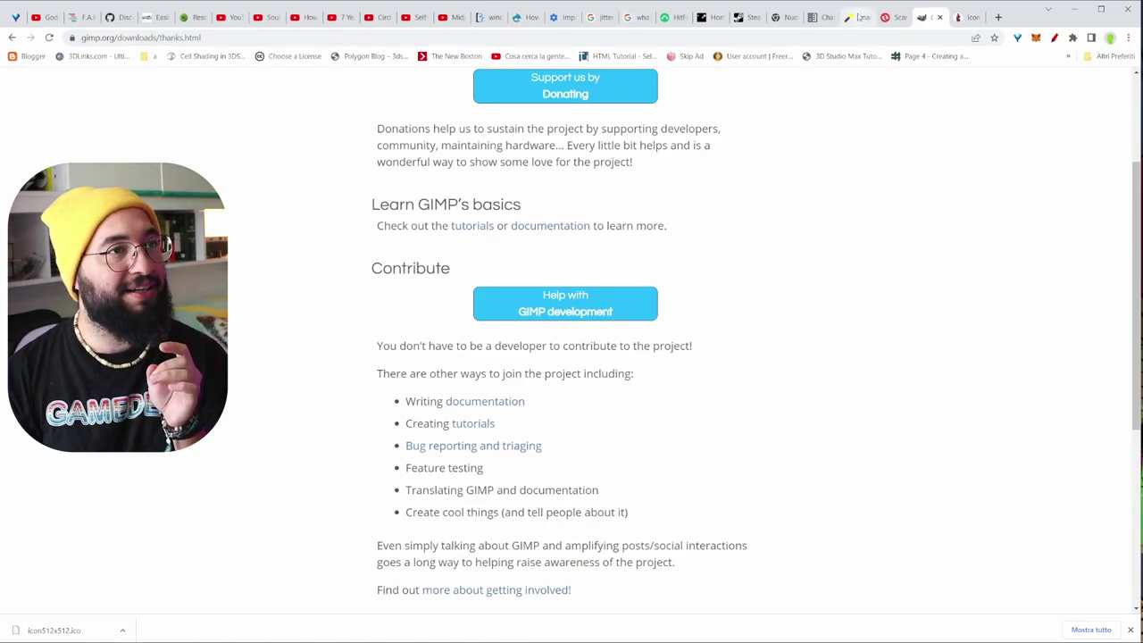
{"action": "left_click", "coordinate": [819, 17]}
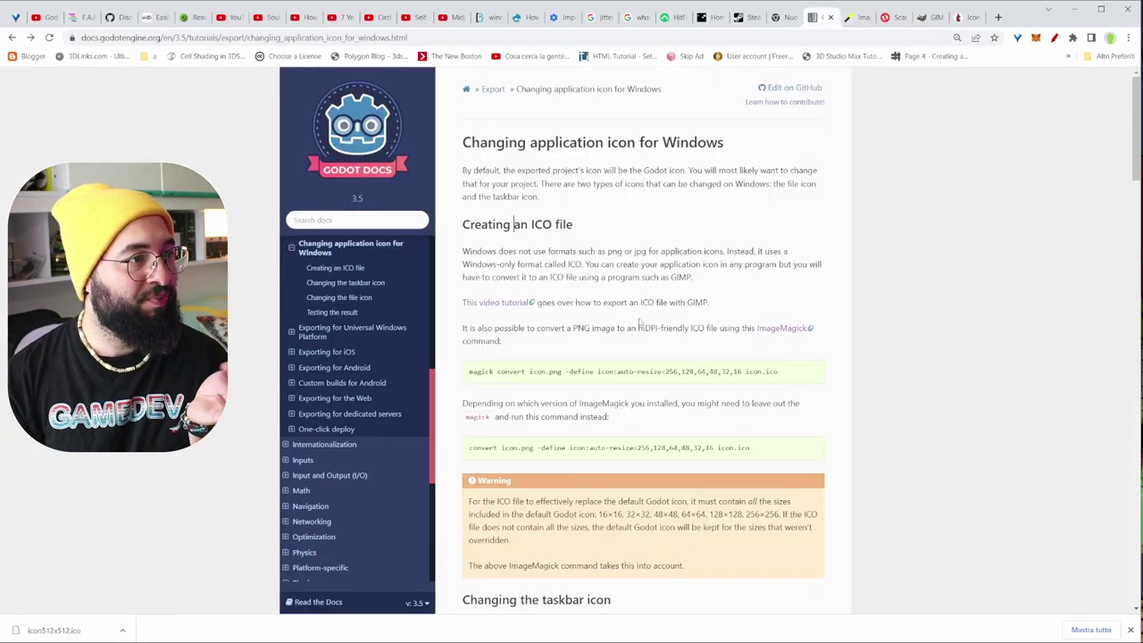
- Follow the docs' ImageMagick link to its Windows Binary Release downloads section
{"action": "left_click", "coordinate": [775, 329]}
{"action": "key", "text": "alt+Left"}
{"action": "left_click", "coordinate": [853, 17]}
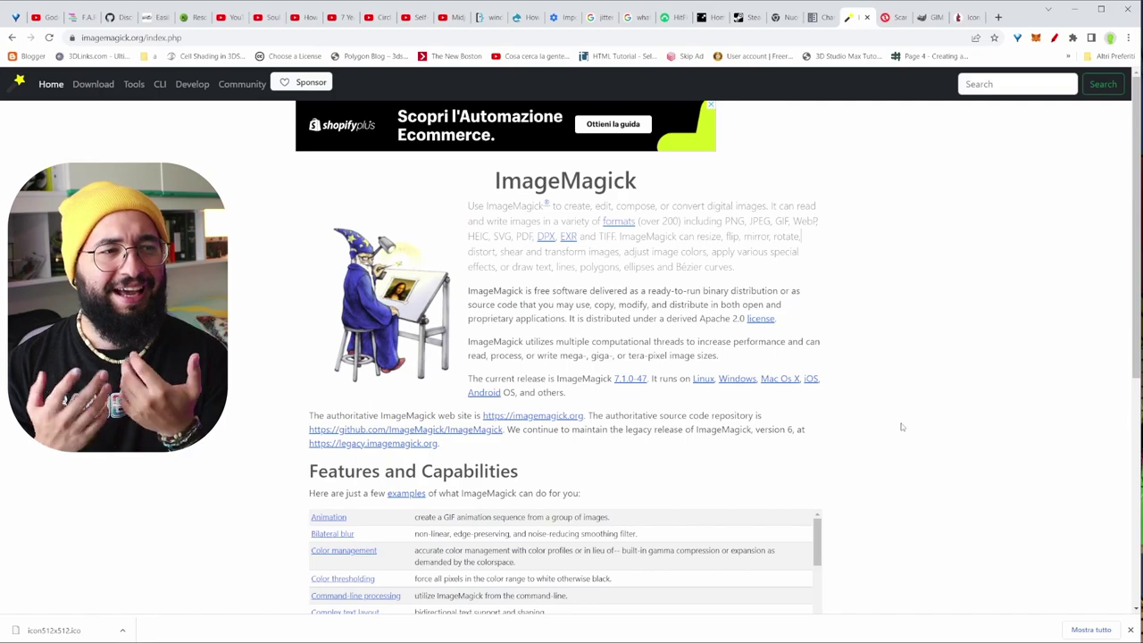
{"action": "scroll", "coordinate": [901, 427], "scroll_direction": "down", "scroll_amount": 1}
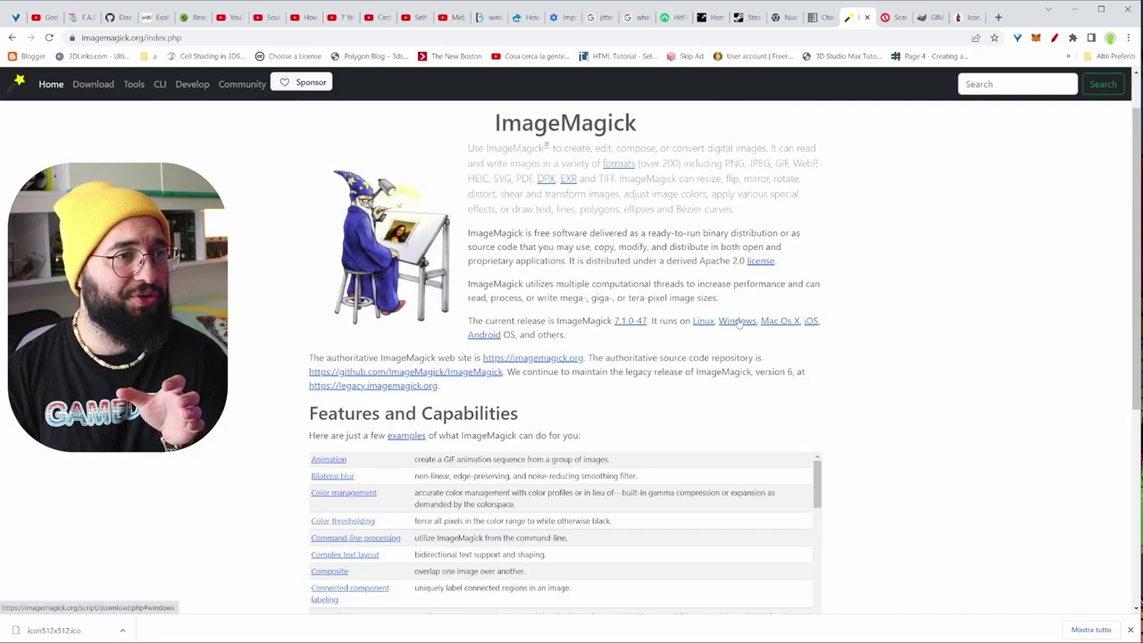
{"action": "left_click", "coordinate": [738, 322]}
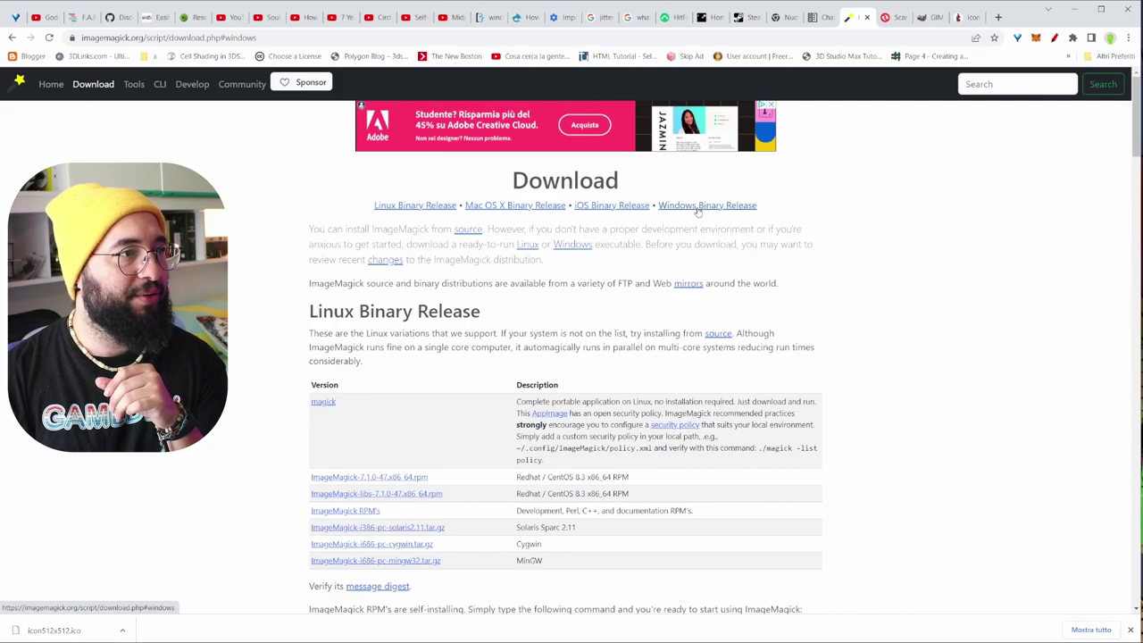
{"action": "left_click", "coordinate": [699, 205]}
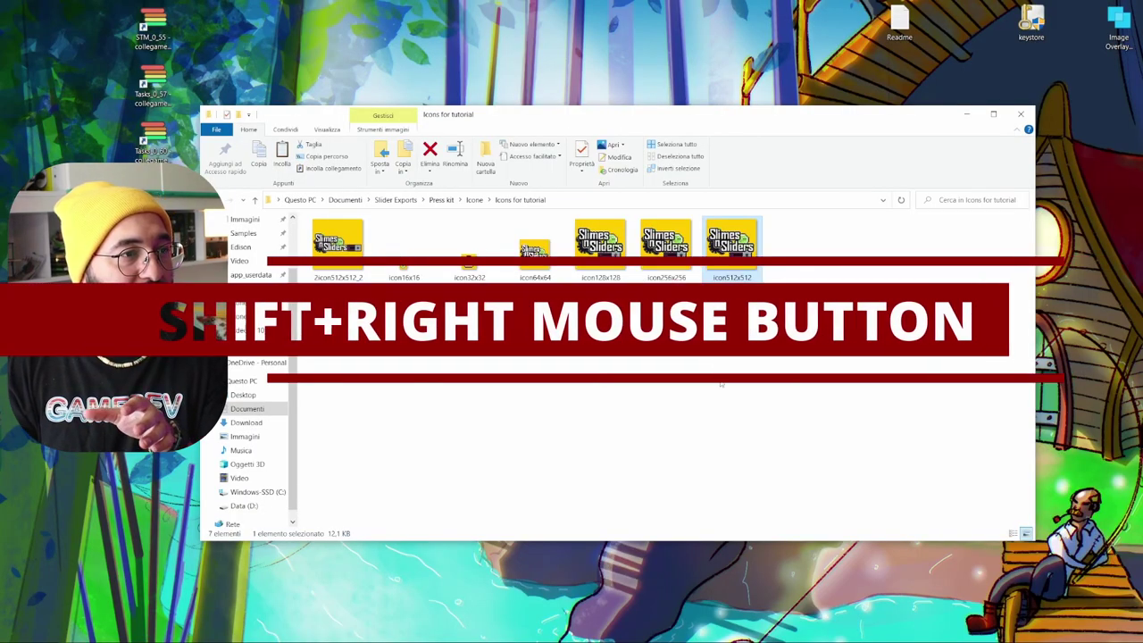
- Launch PowerShell in the Icons for tutorial folder and return to the Windows-icon docs page
{"action": "left_click", "coordinate": [607, 395]}
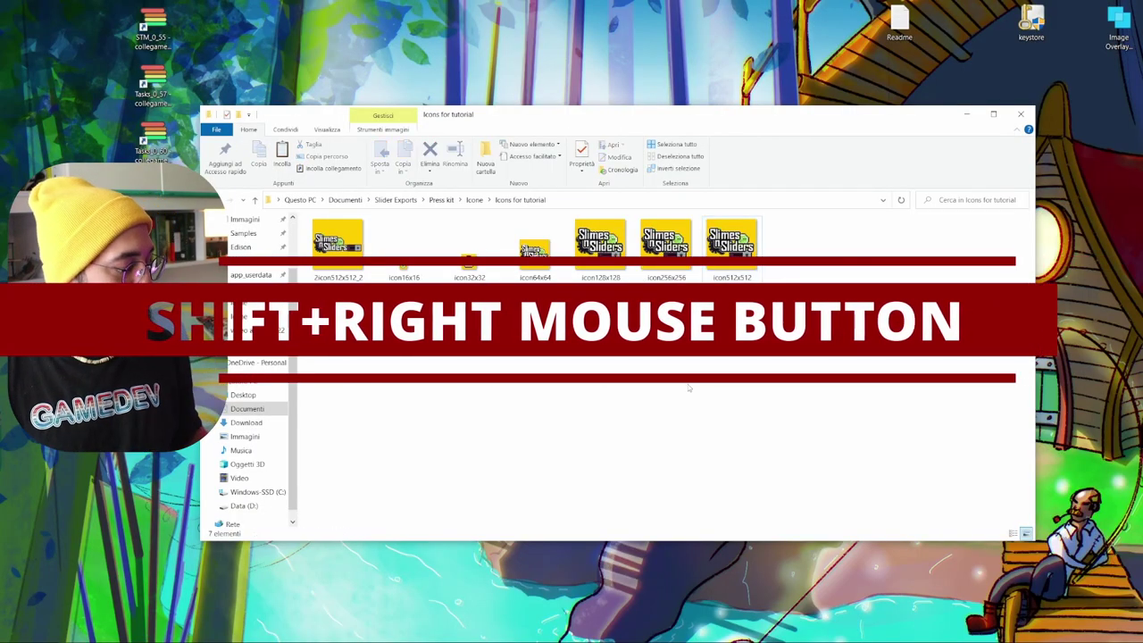
{"action": "right_click", "coordinate": [586, 389], "text": "shift"}
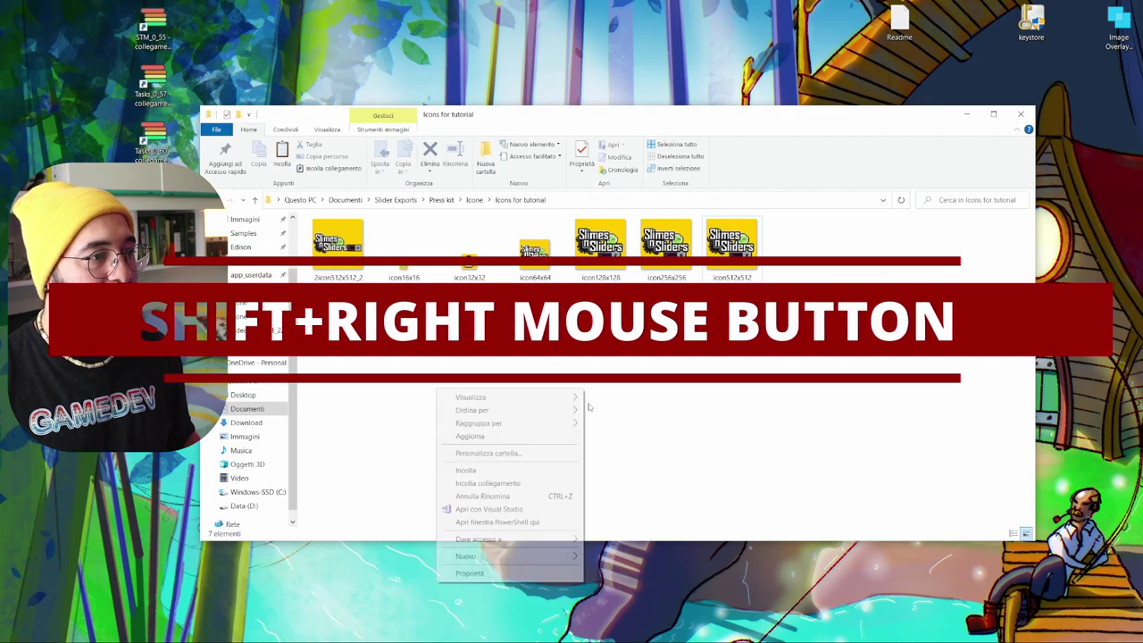
{"action": "left_click", "coordinate": [524, 522]}
{"action": "left_click_drag", "start_coordinate": [705, 73], "coordinate": [704, 100]}
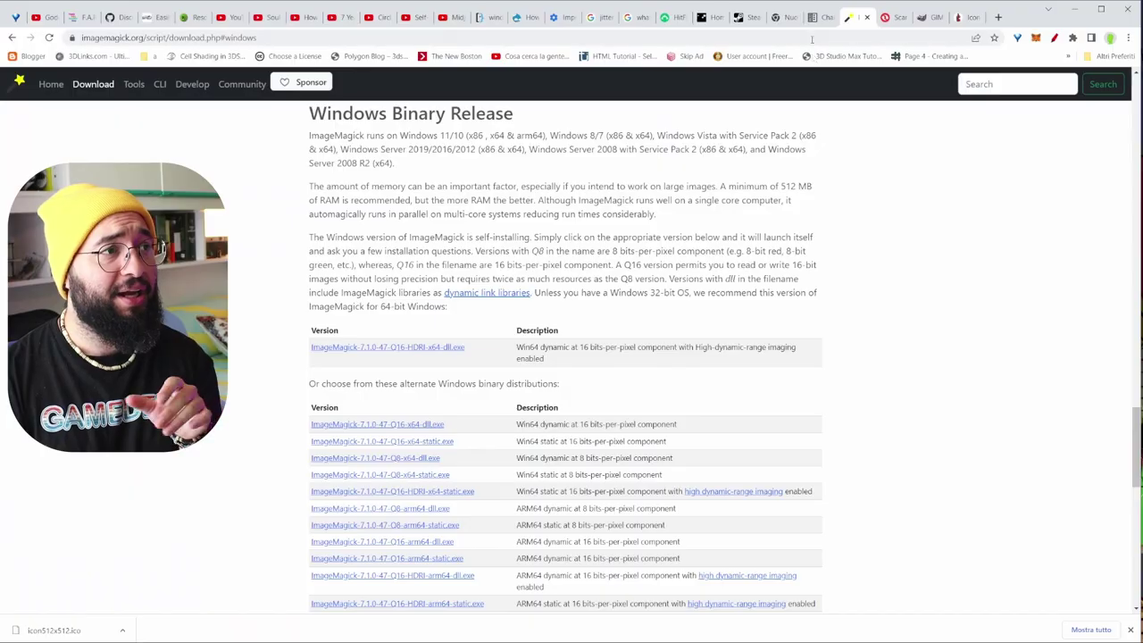
{"action": "left_click", "coordinate": [815, 18]}
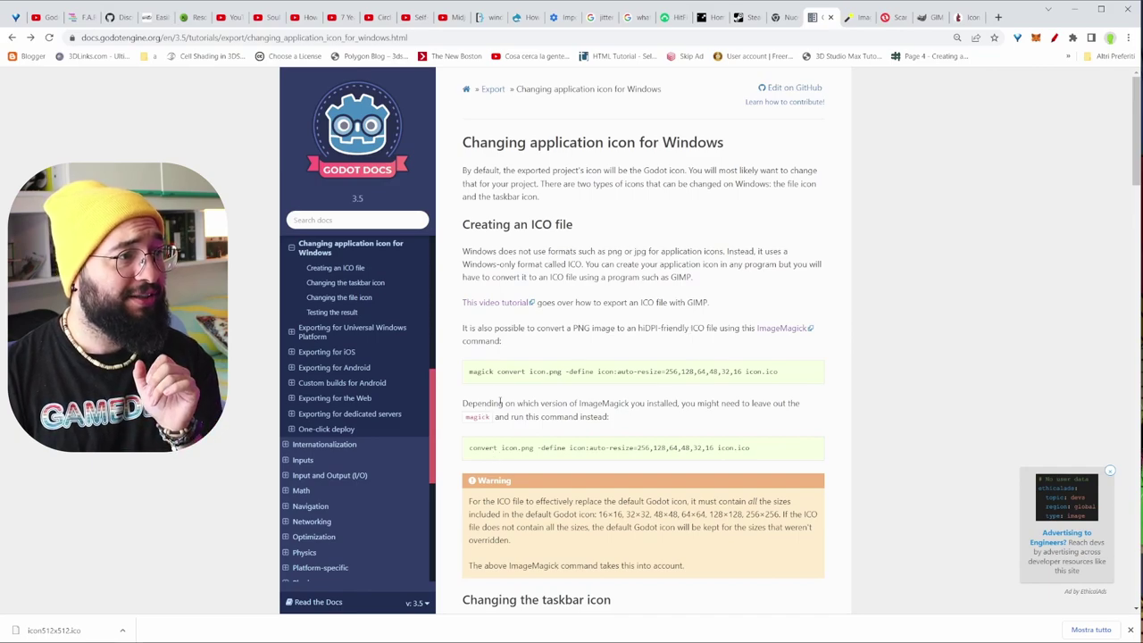
- Paste the magick convert command into PowerShell and widen the window so it fits one line
{"action": "left_click_drag", "start_coordinate": [470, 374], "coordinate": [788, 386]}
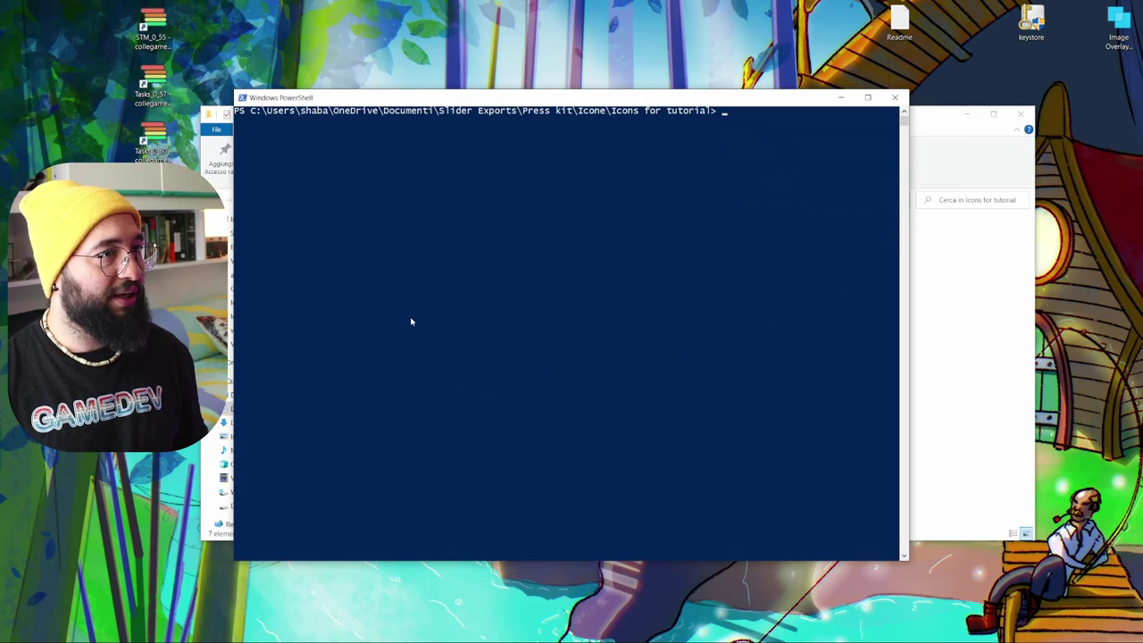
{"action": "type", "text": "magick convert icon.png -define icon:auto-resize=256,128,64,48,32,16 icon.ico"}
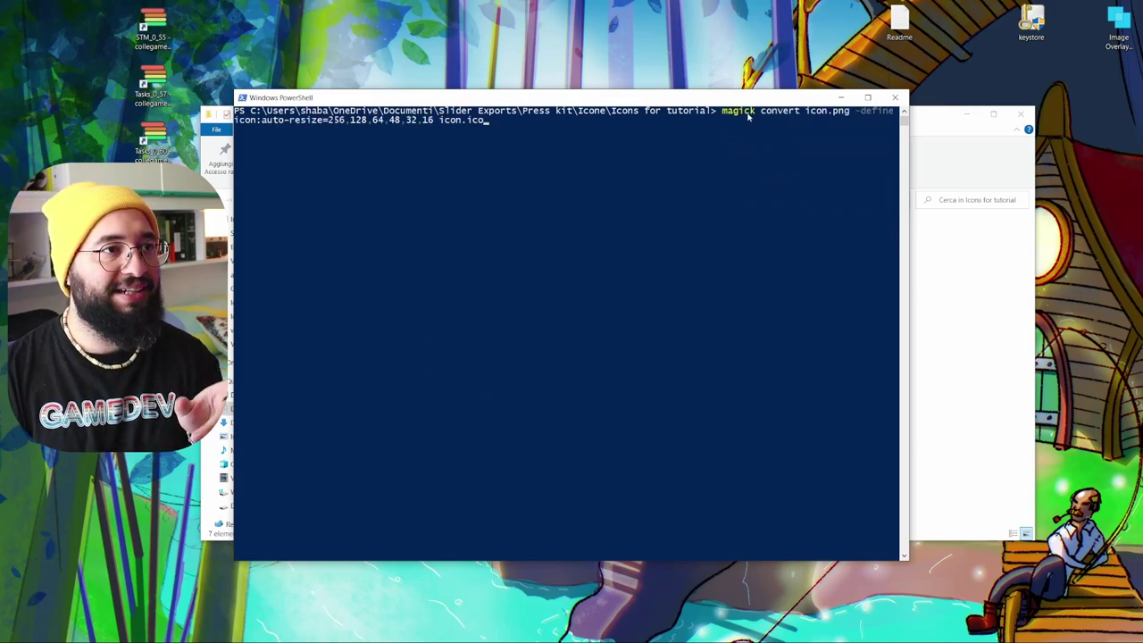
{"action": "left_click", "coordinate": [818, 111]}
{"action": "left_click_drag", "start_coordinate": [823, 98], "coordinate": [747, 185]}
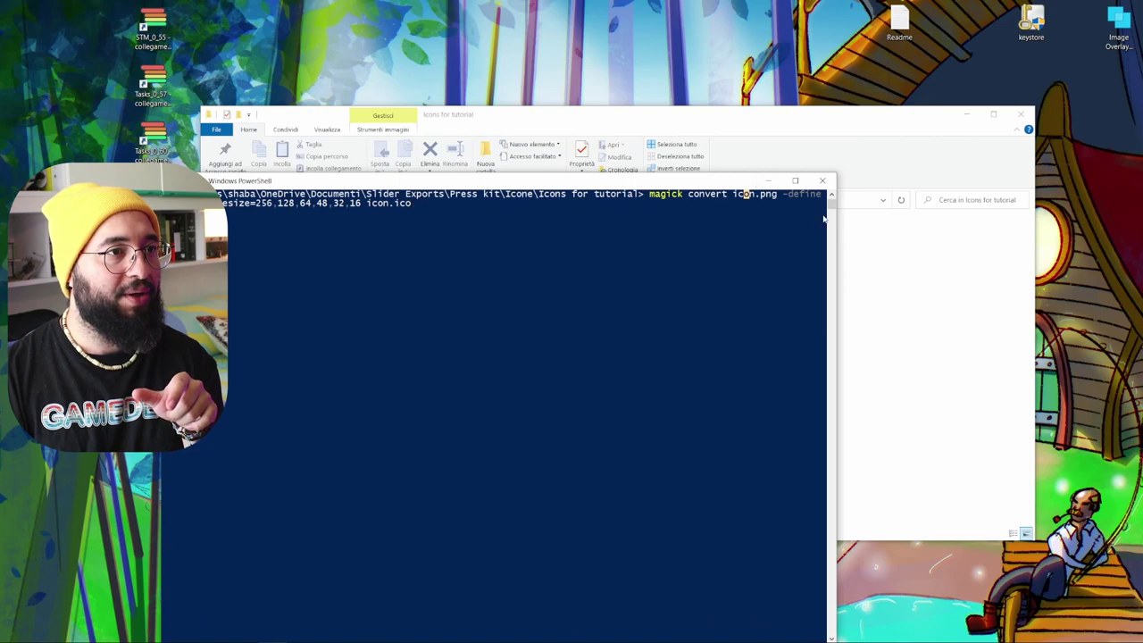
{"action": "left_click_drag", "start_coordinate": [834, 221], "coordinate": [1142, 242]}
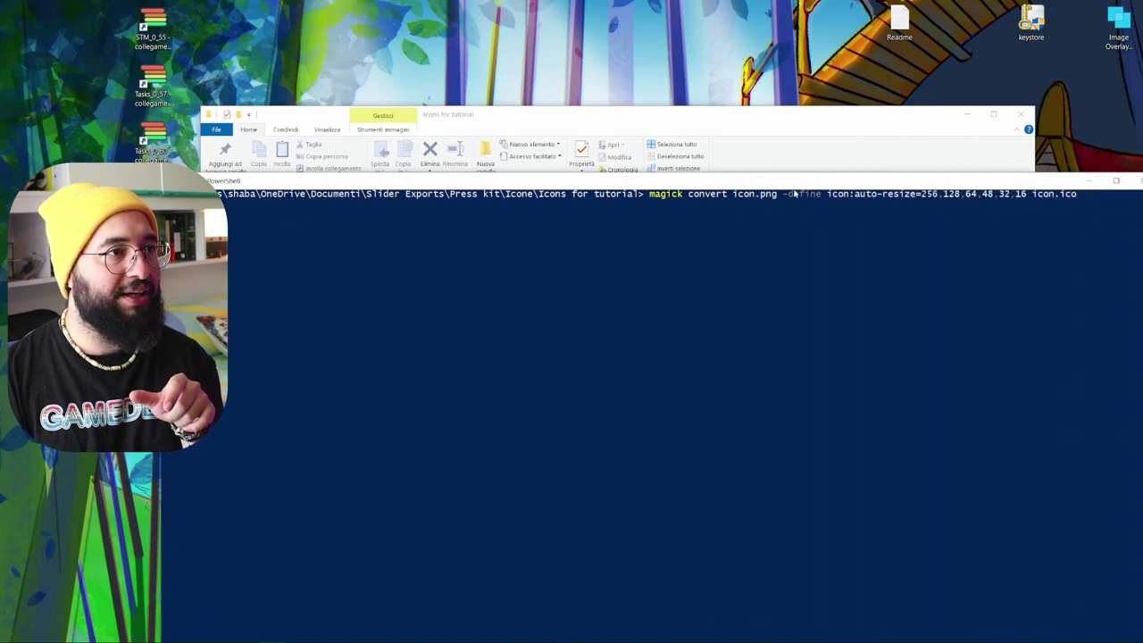
{"action": "left_click_drag", "start_coordinate": [792, 183], "coordinate": [697, 183]}
- Change the command's input to icon512x512 and run it to produce iconwithMagic.ico
{"action": "left_click", "coordinate": [737, 118]}
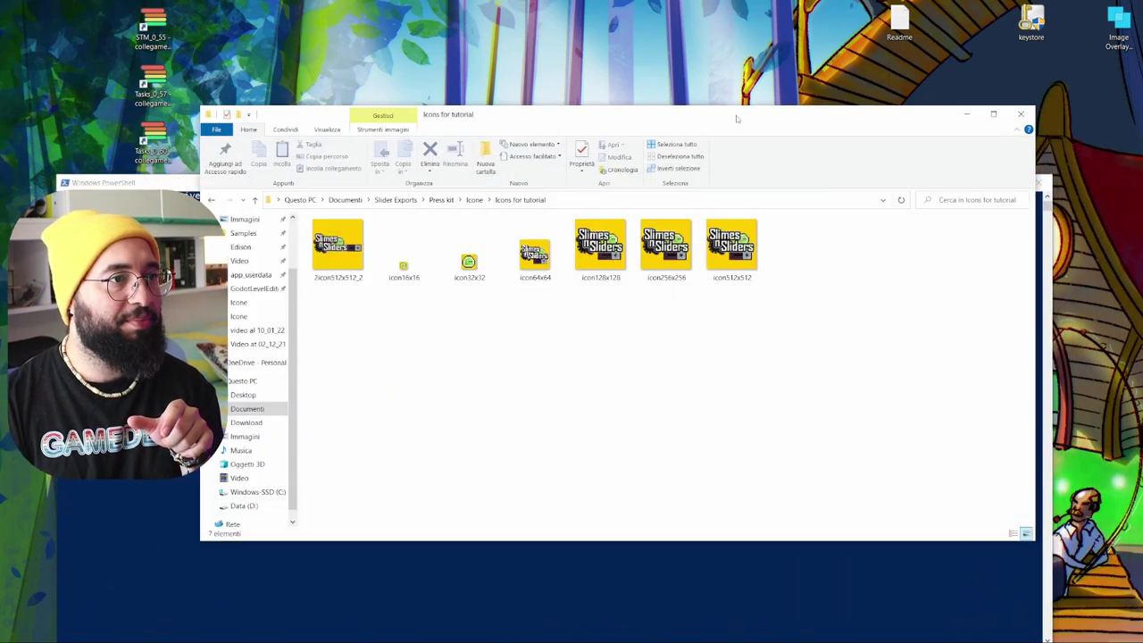
{"action": "left_click", "coordinate": [732, 254]}
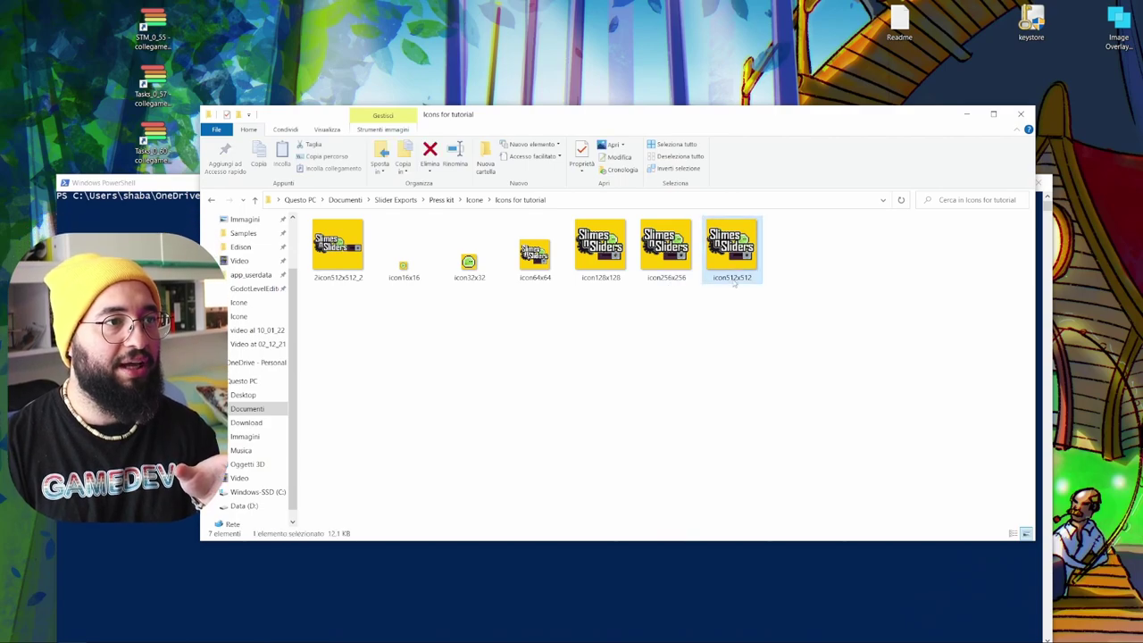
{"action": "left_click", "coordinate": [967, 114]}
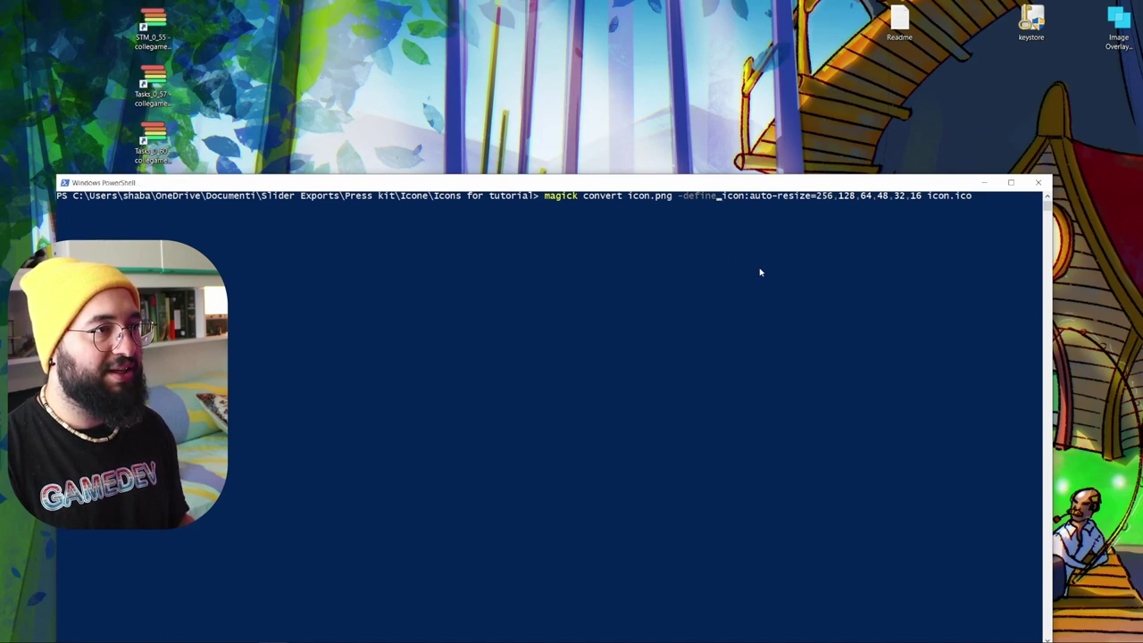
{"action": "key", "text": "BackSpace"}
{"action": "key", "text": "BackSpace"}
{"action": "key", "text": "BackSpace"}
{"action": "key", "text": "BackSpace"}
{"action": "type", "text": "icon512x512"}
{"action": "key", "text": "alt+Tab"}
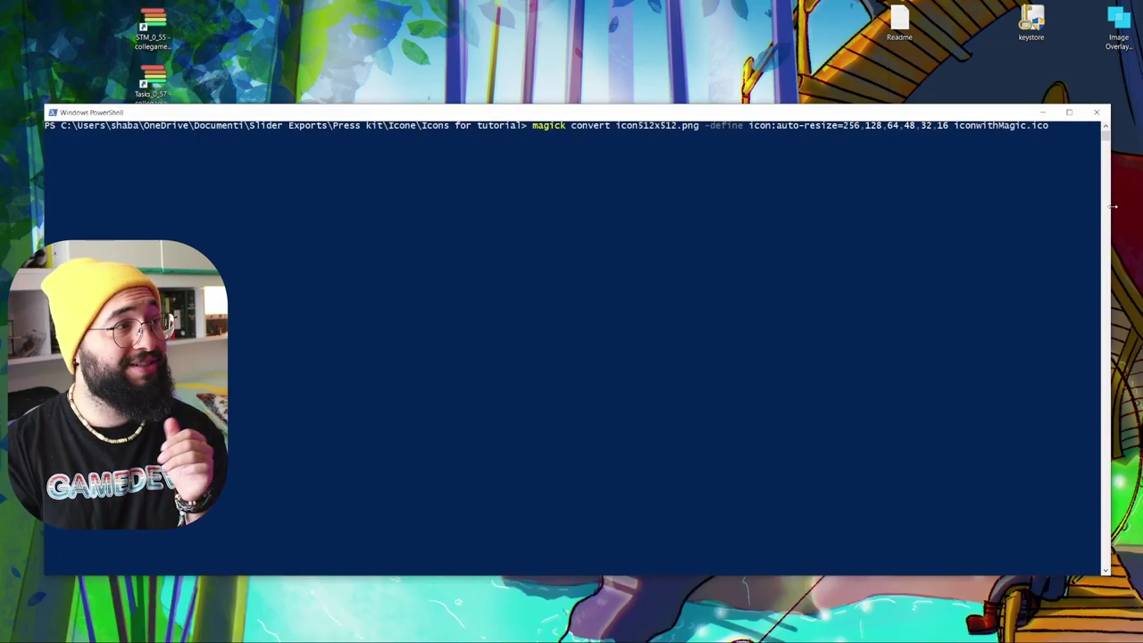
{"action": "key", "text": "Return"}
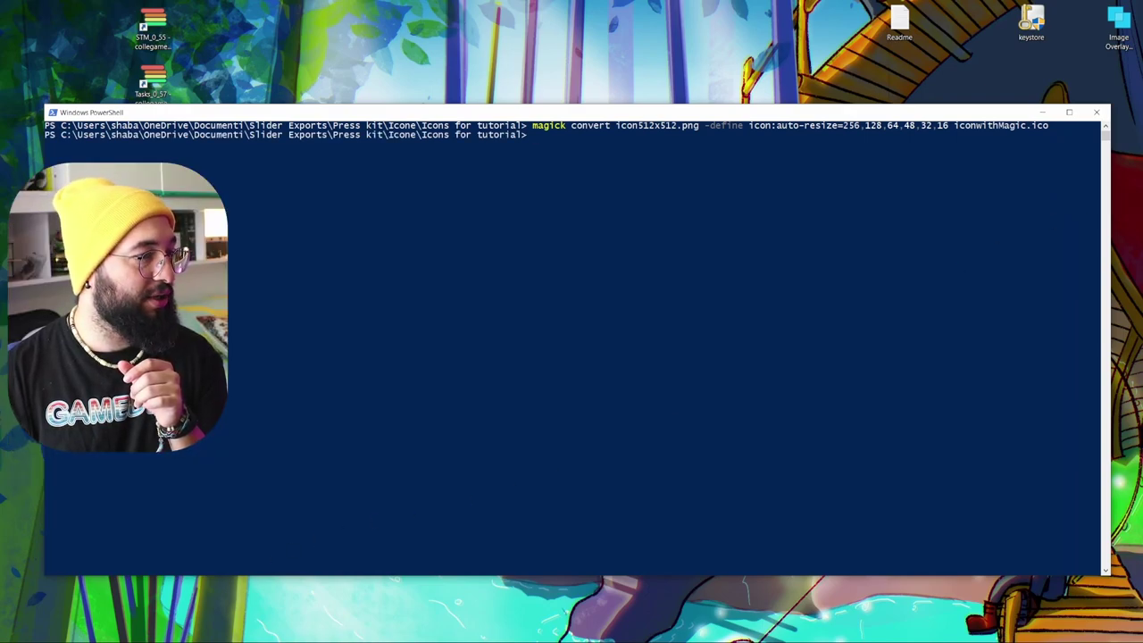
{"action": "key", "text": "alt+Tab"}
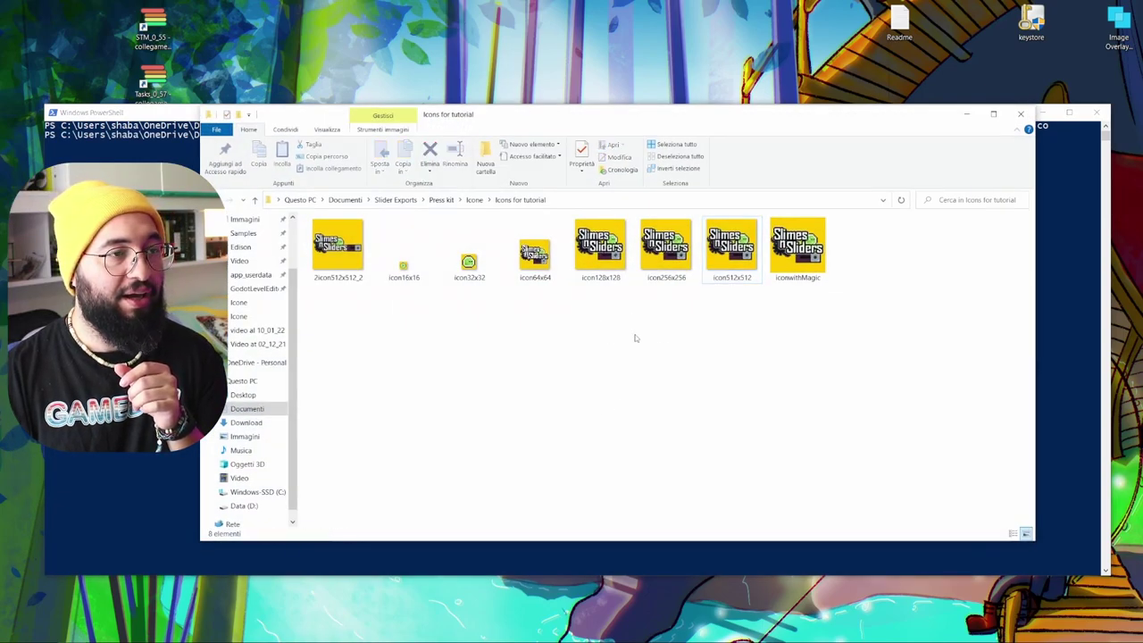
- Select the new iconwithMagic file in Explorer, then switch to the browser
{"action": "left_click", "coordinate": [797, 248]}
{"action": "key", "text": "alt+Tab"}
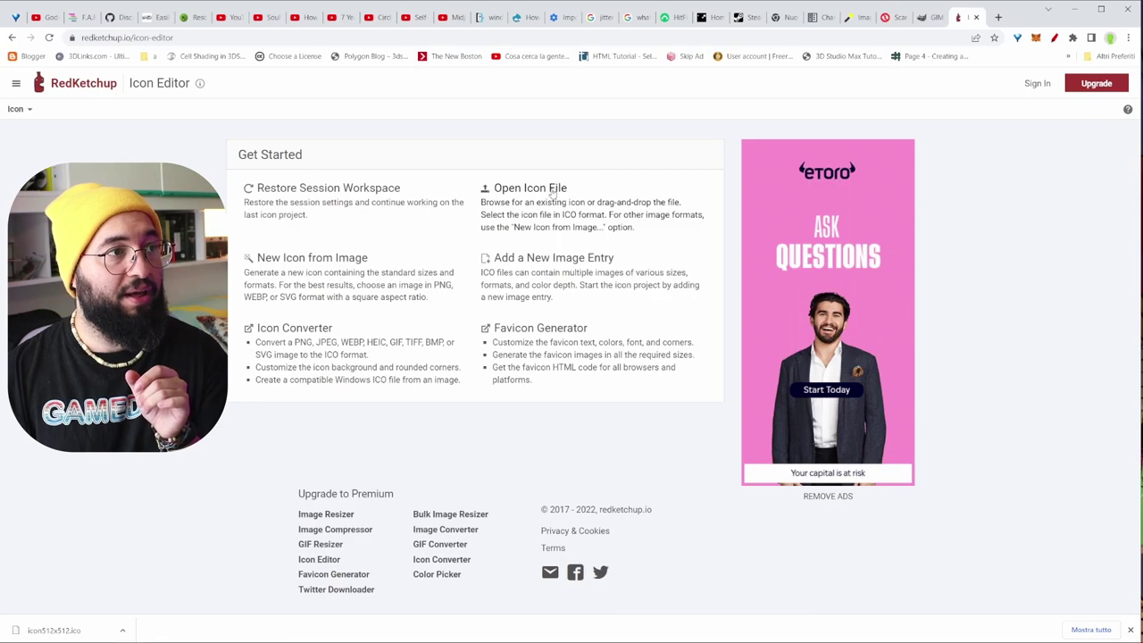
- Open the icon file from the Icons for tutorial folder in the Icon Editor
{"action": "left_click", "coordinate": [550, 190]}
{"action": "double_click", "coordinate": [147, 94]}
{"action": "left_click", "coordinate": [445, 457]}
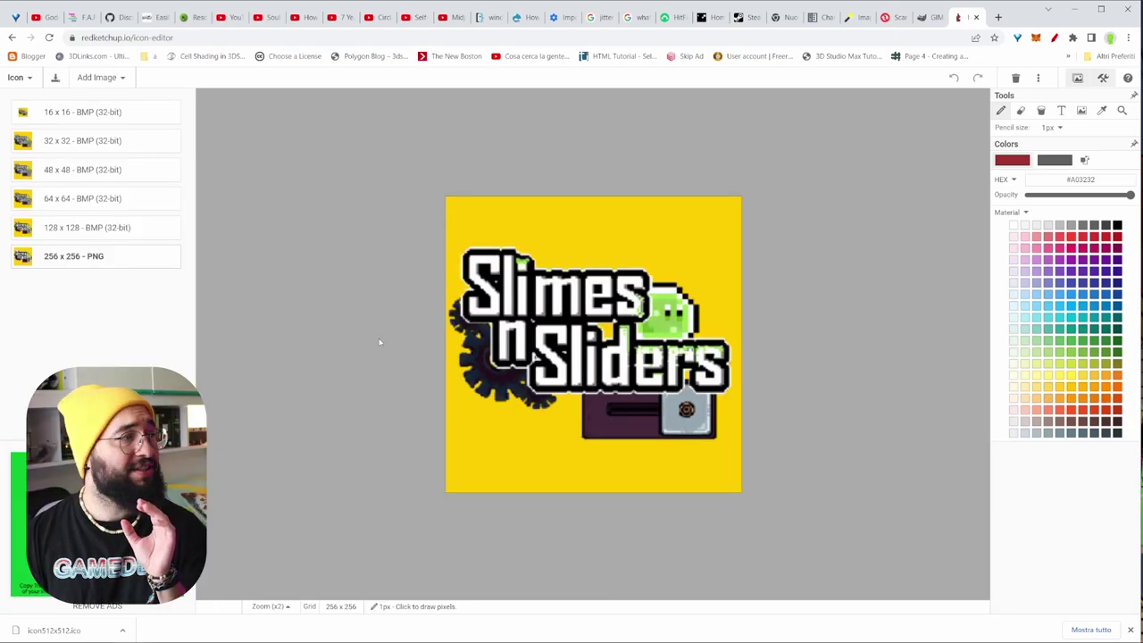
- Inspect the icon's 16, 32, 48, 64 and 128 pixel images
{"action": "left_click", "coordinate": [58, 112]}
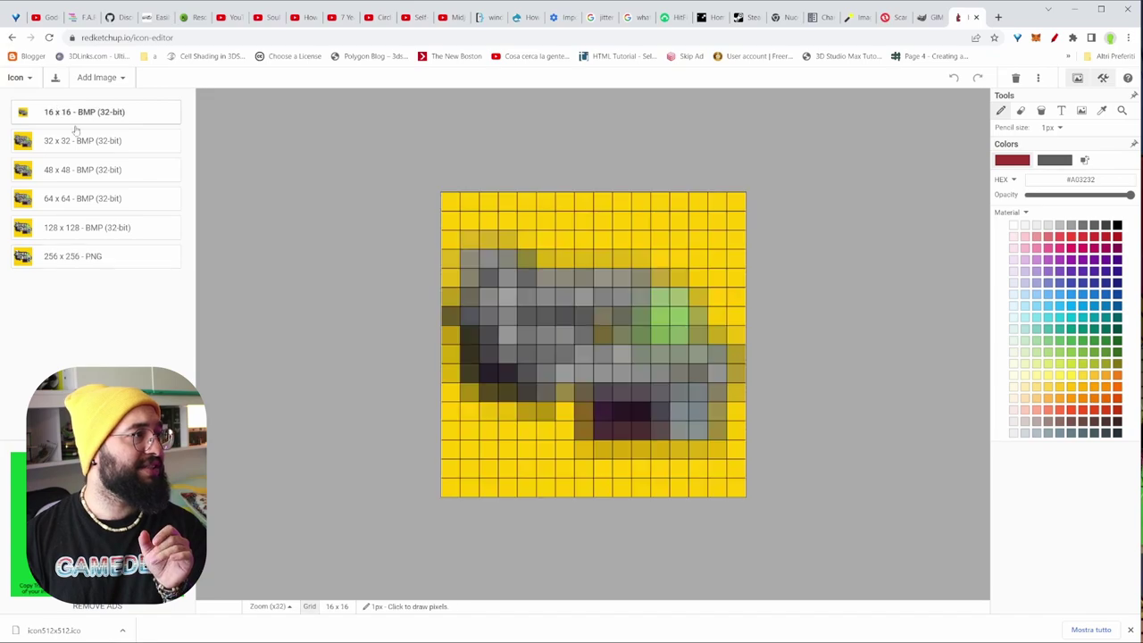
{"action": "left_click", "coordinate": [98, 144]}
{"action": "left_click", "coordinate": [75, 168]}
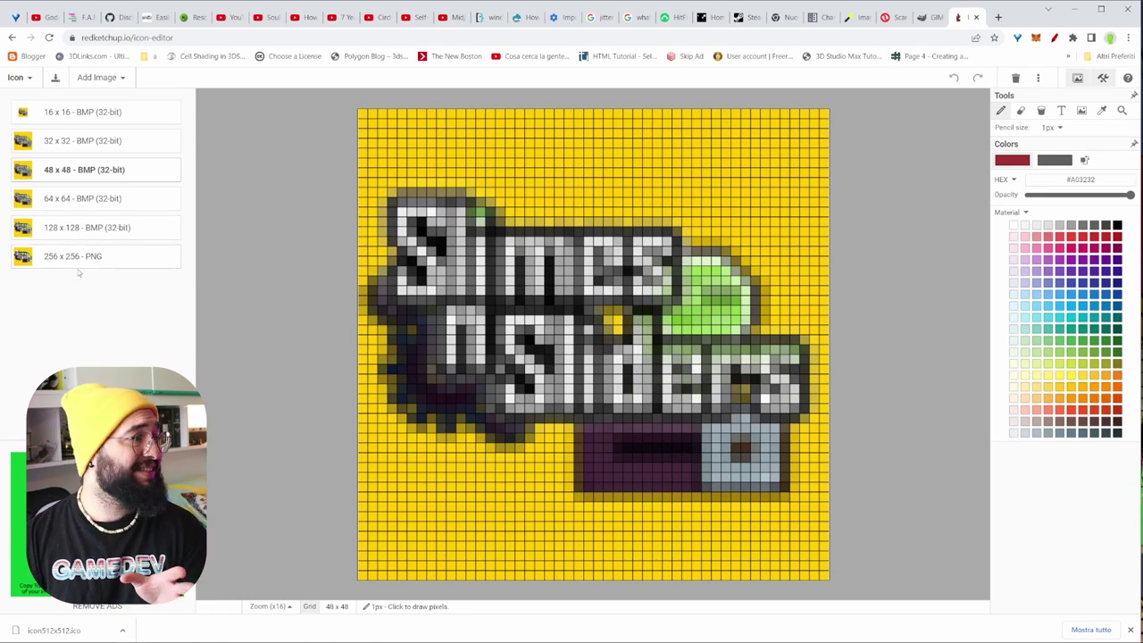
{"action": "left_click", "coordinate": [78, 227]}
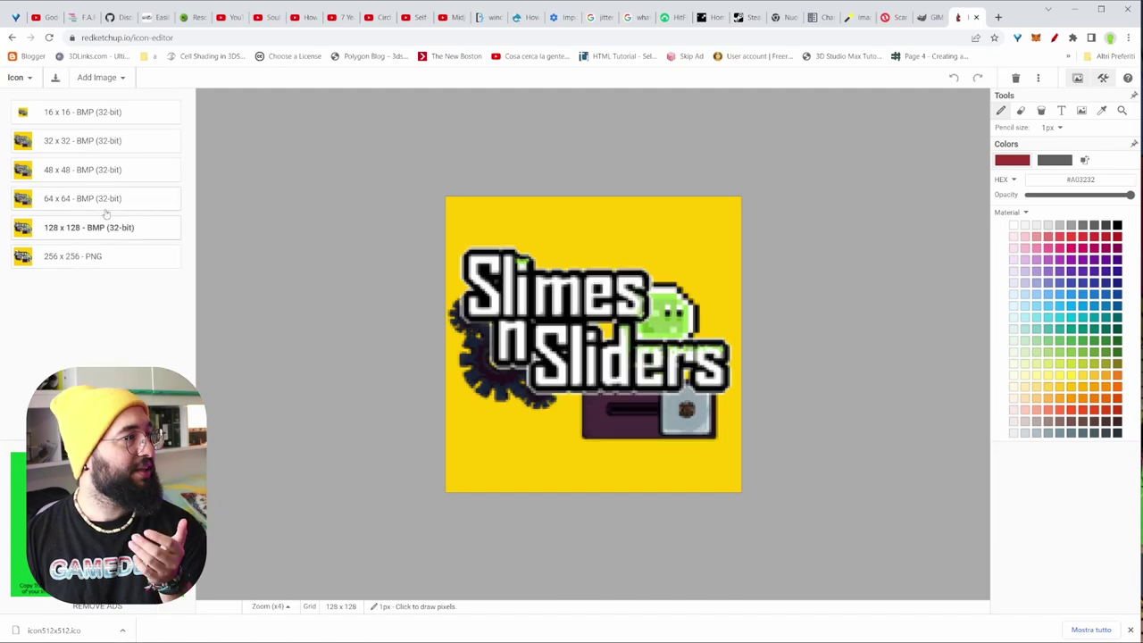
{"action": "left_click", "coordinate": [83, 200]}
{"action": "left_click", "coordinate": [89, 171]}
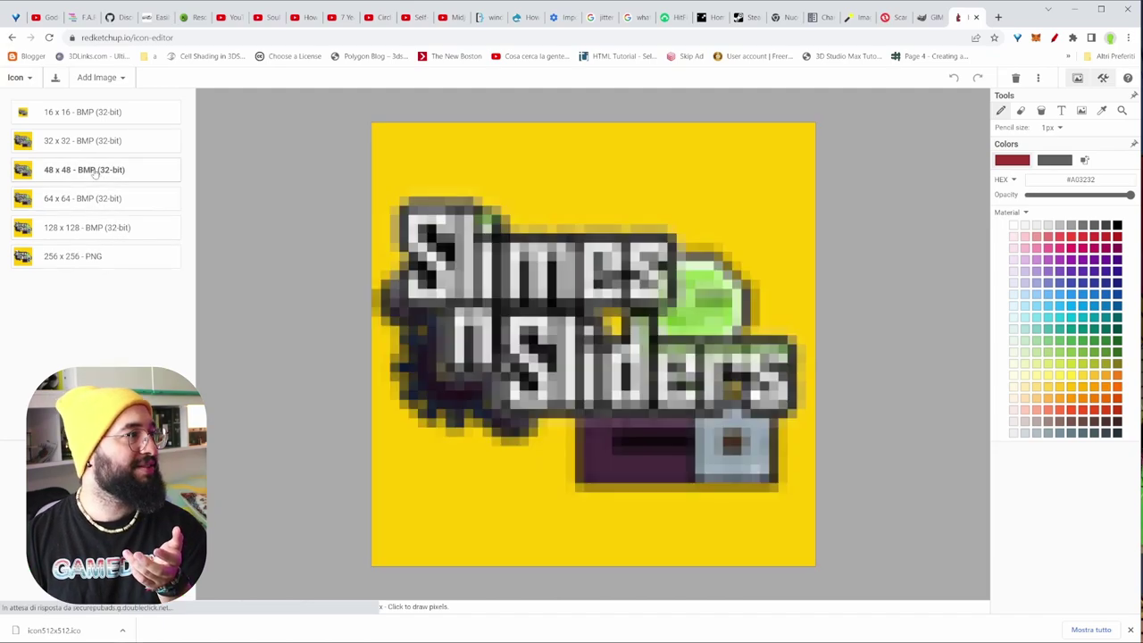
{"action": "left_click", "coordinate": [71, 145]}
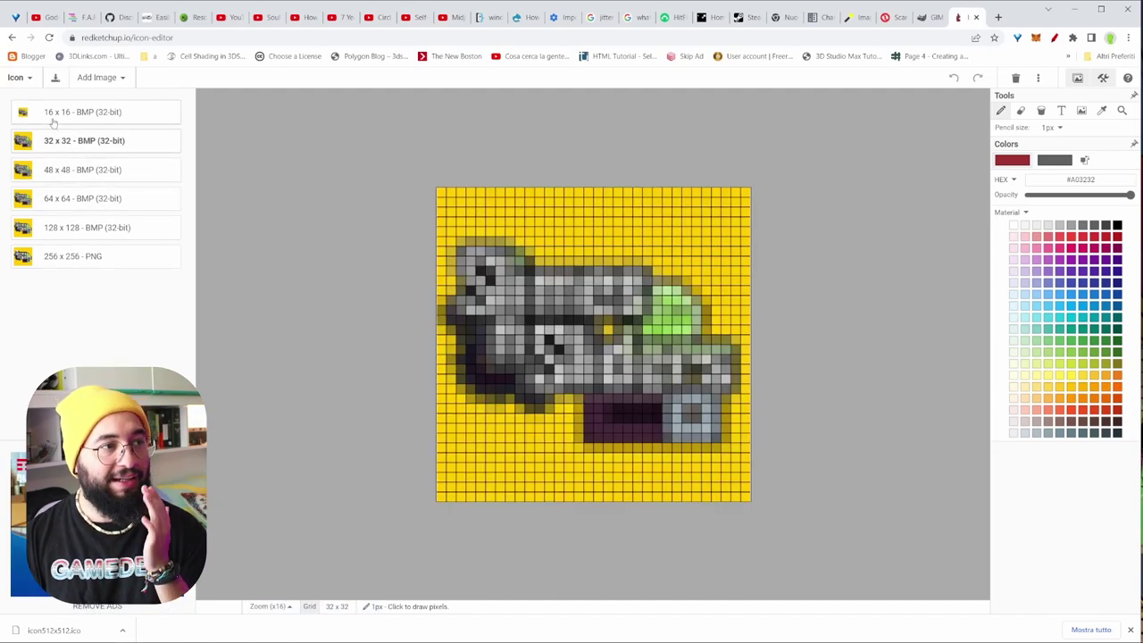
{"action": "left_click", "coordinate": [54, 118]}
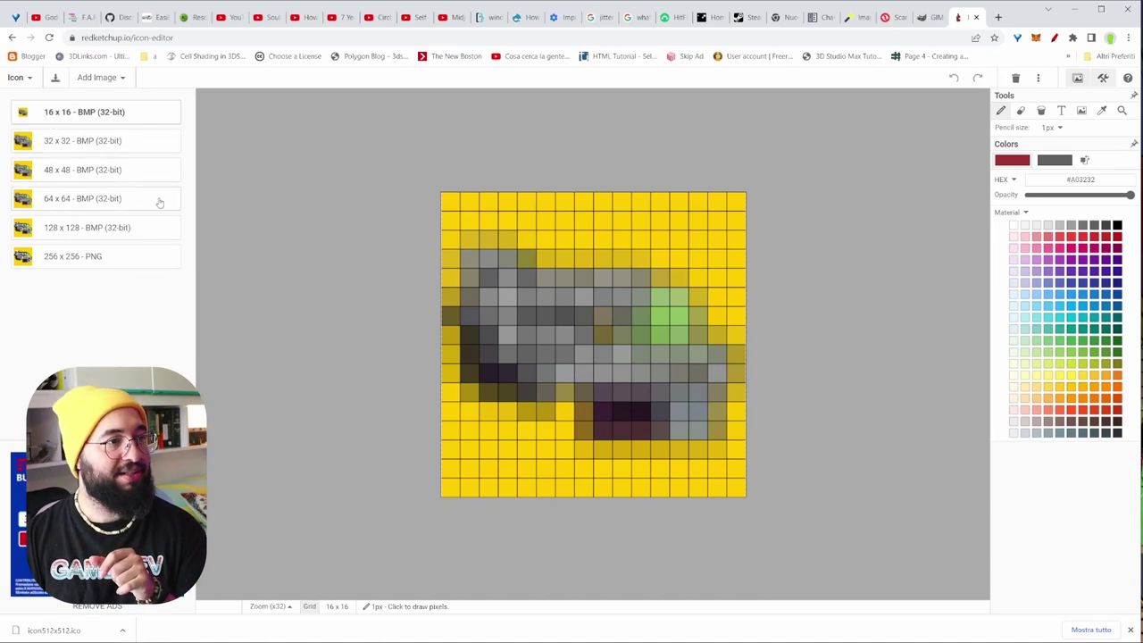
- Turn off the pixel grid and set the zoom to x1
{"action": "left_click", "coordinate": [312, 607]}
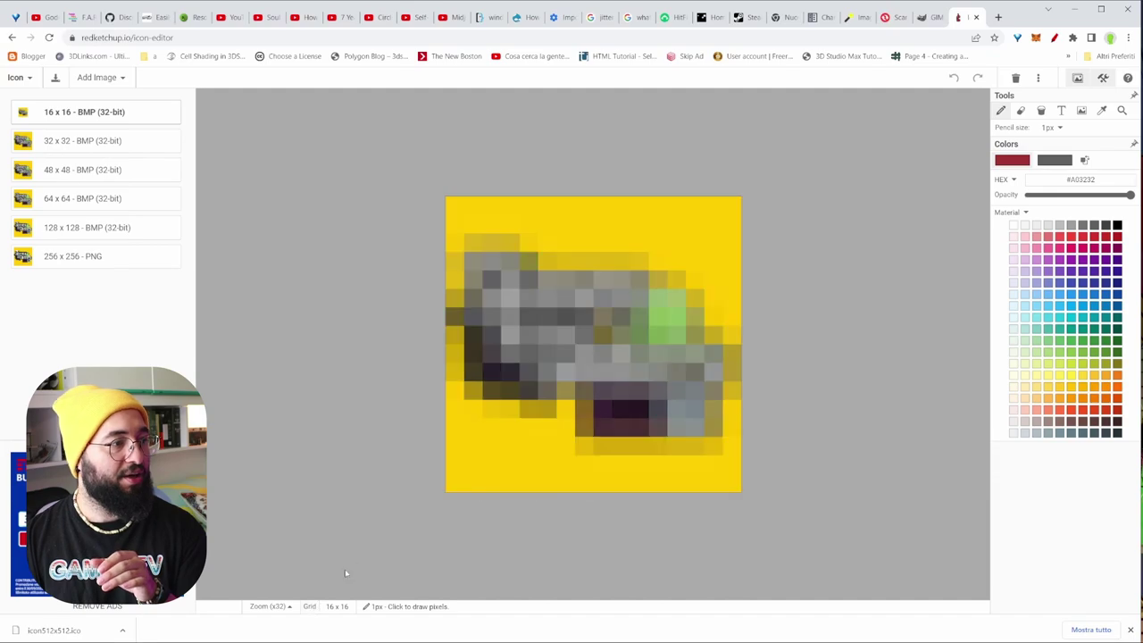
{"action": "left_click", "coordinate": [272, 607]}
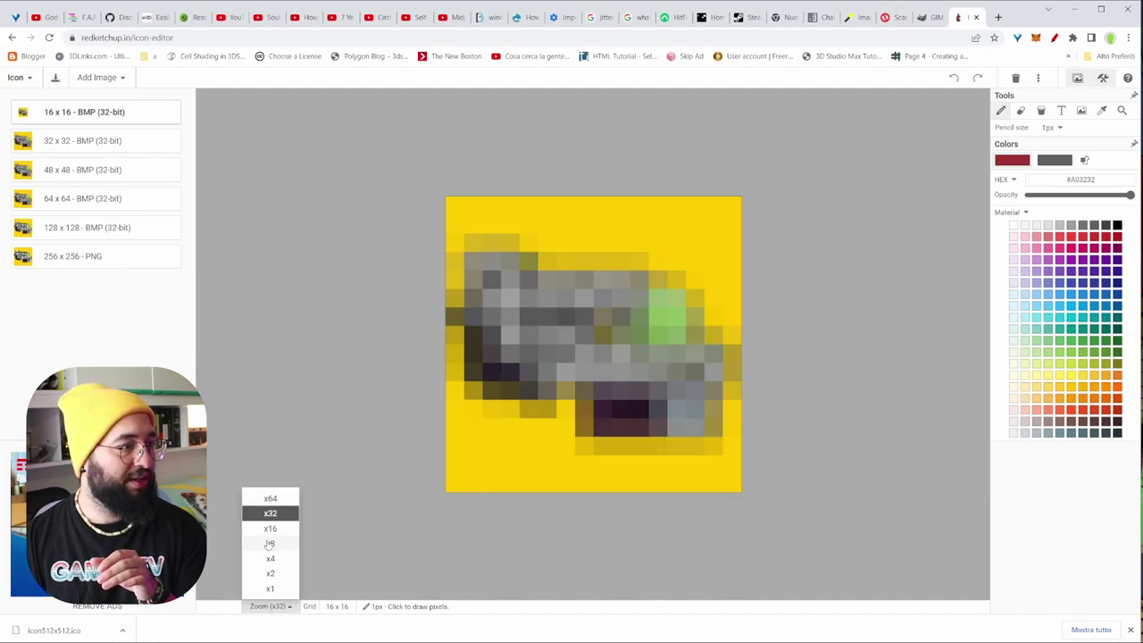
{"action": "left_click", "coordinate": [269, 606]}
{"action": "left_click", "coordinate": [270, 587]}
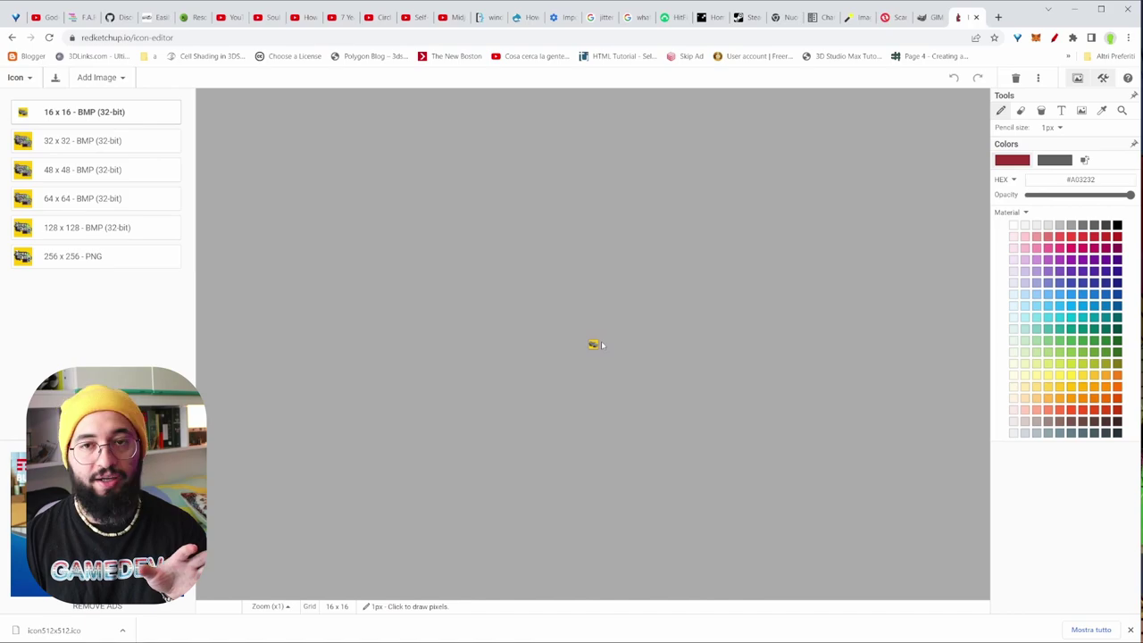
{"action": "key", "text": "alt+Tab"}
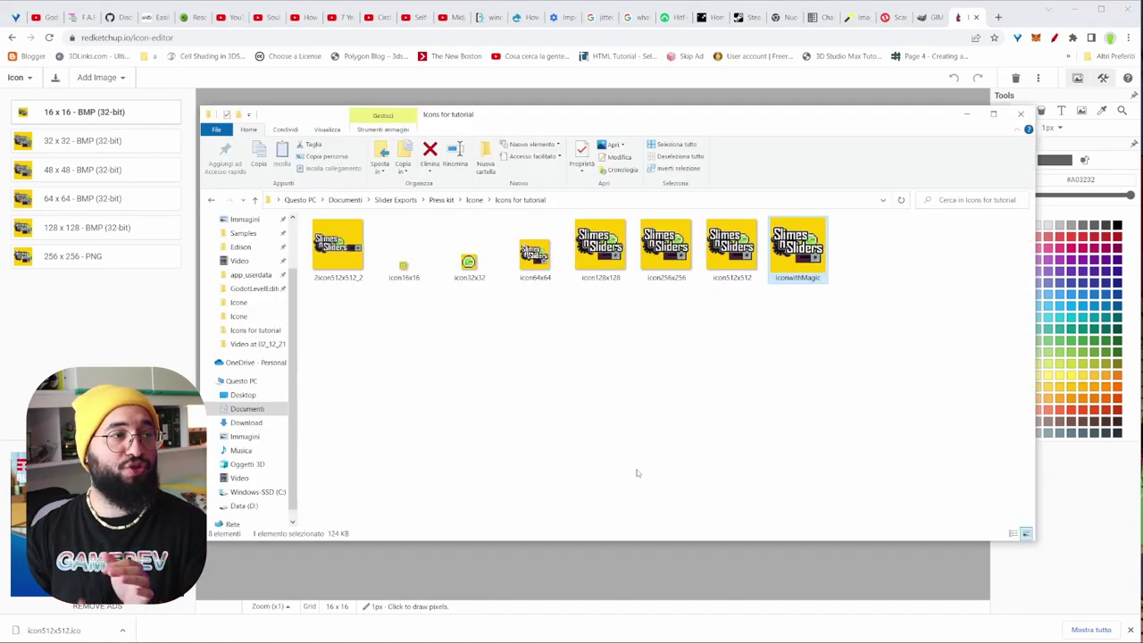
{"action": "left_click", "coordinate": [404, 254]}
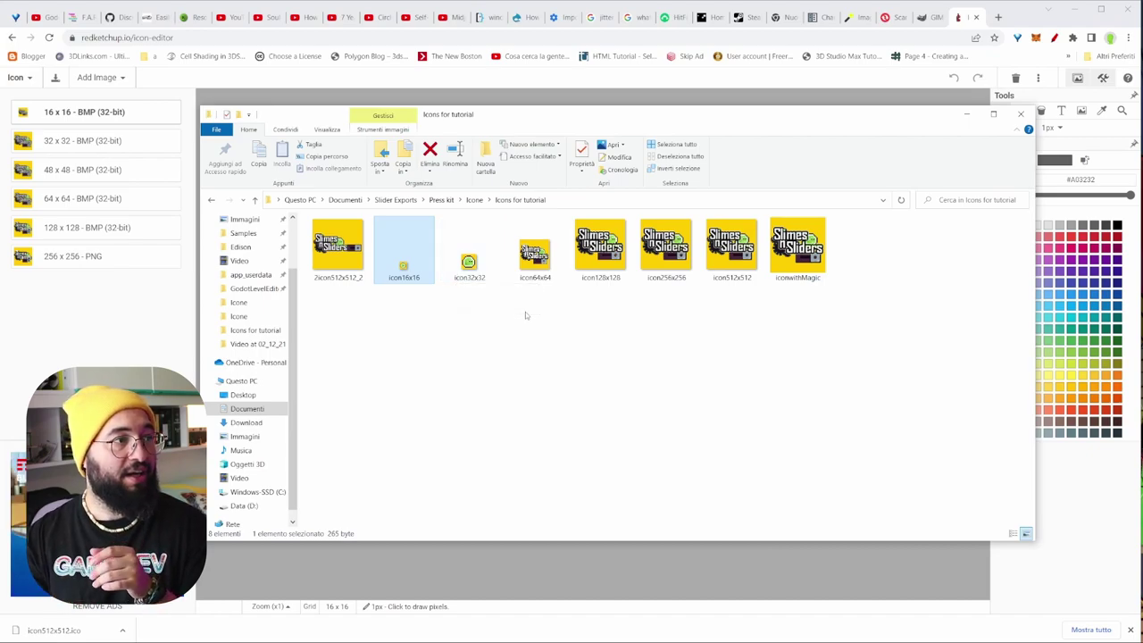
{"action": "double_click", "coordinate": [411, 259]}
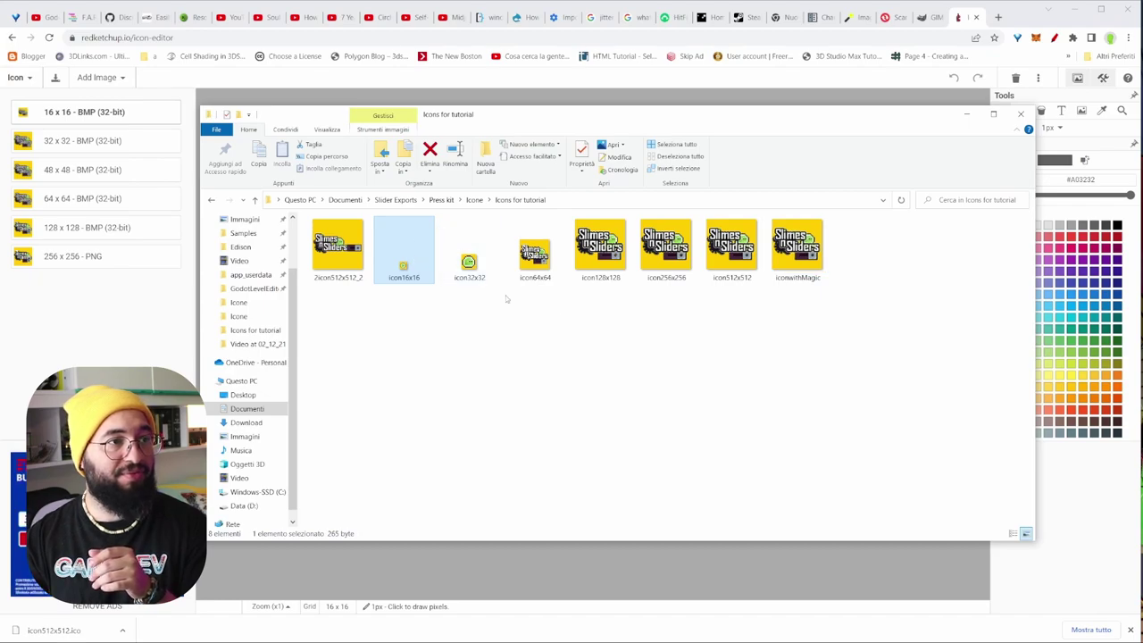
{"action": "double_click", "coordinate": [753, 237]}
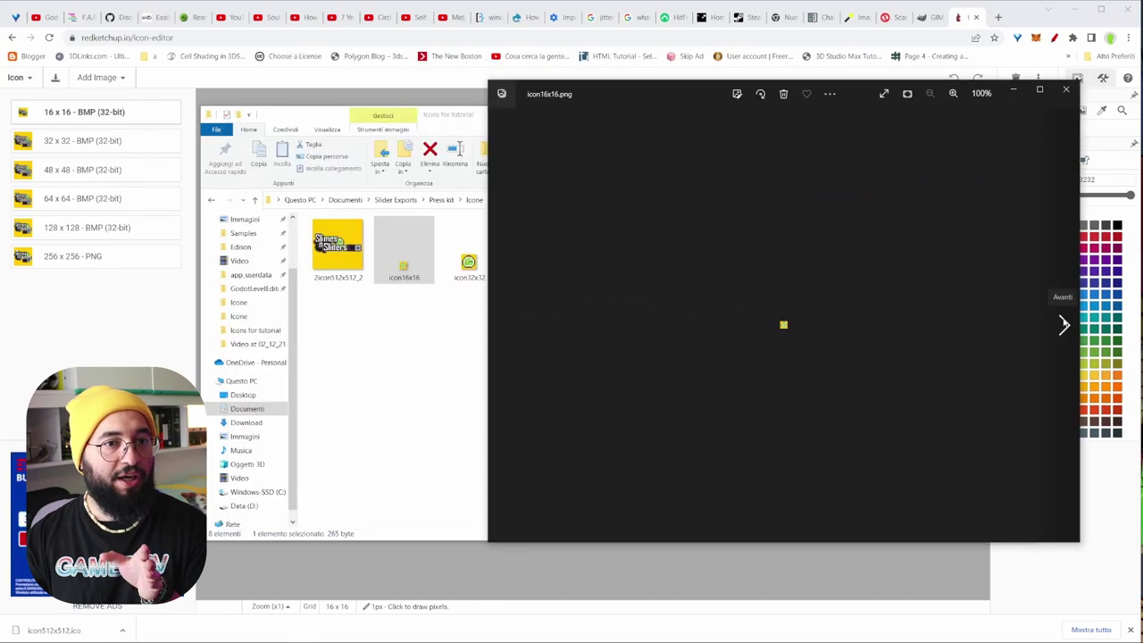
{"action": "left_click", "coordinate": [1063, 324]}
{"action": "left_click_drag", "start_coordinate": [668, 94], "coordinate": [416, 113]}
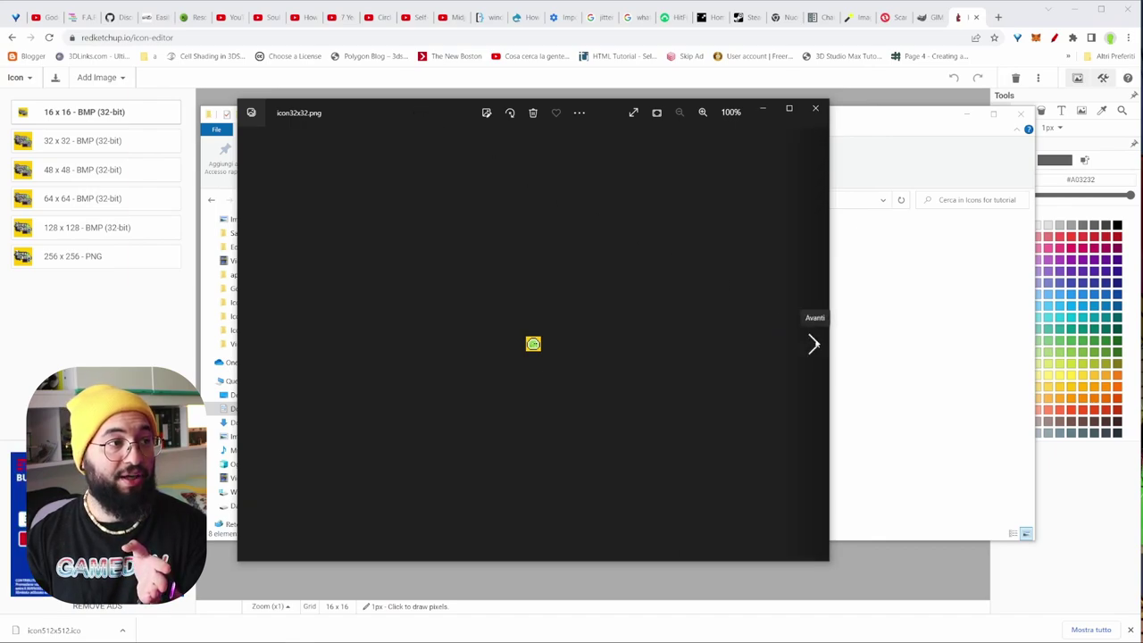
{"action": "left_click", "coordinate": [813, 345]}
{"action": "left_click", "coordinate": [813, 344]}
{"action": "left_click", "coordinate": [814, 344]}
{"action": "left_click", "coordinate": [814, 344]}
{"action": "left_click", "coordinate": [816, 343]}
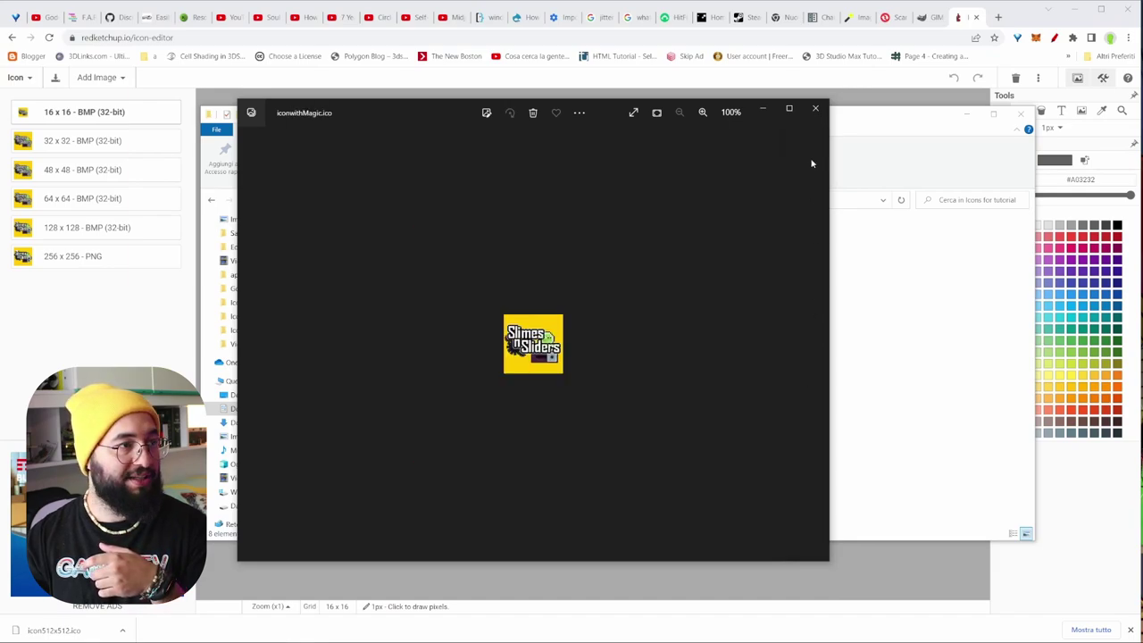
{"action": "left_click", "coordinate": [815, 108]}
{"action": "left_click", "coordinate": [966, 114]}
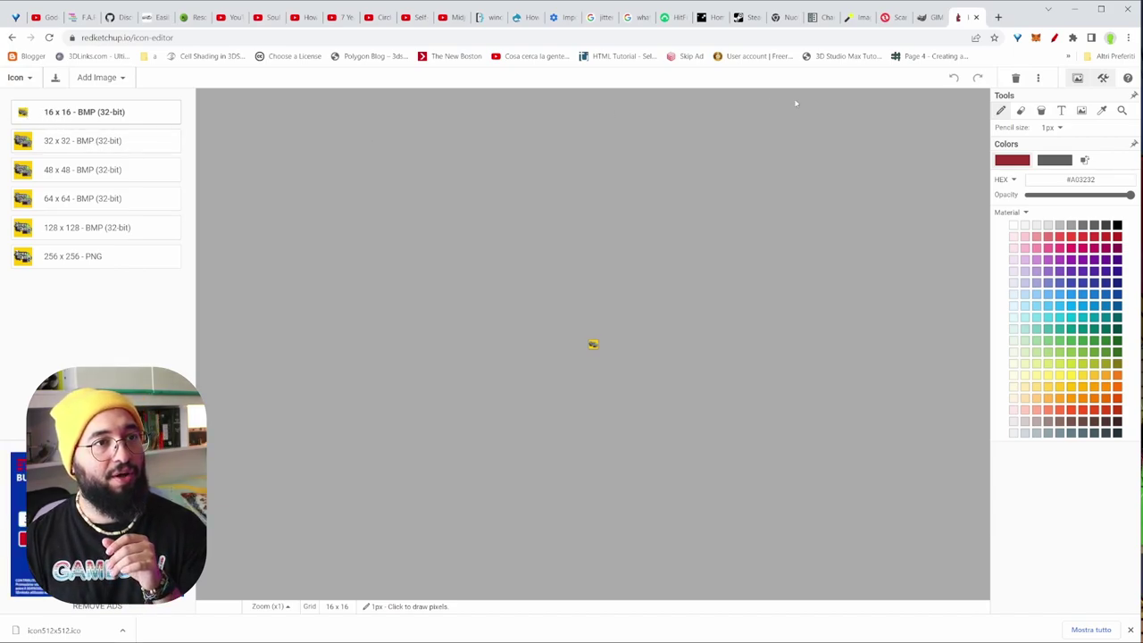
- Insert icon16x16.png as the icon's small image, apply it, and download the icon
{"action": "left_click", "coordinate": [1081, 111]}
{"action": "left_click", "coordinate": [204, 114]}
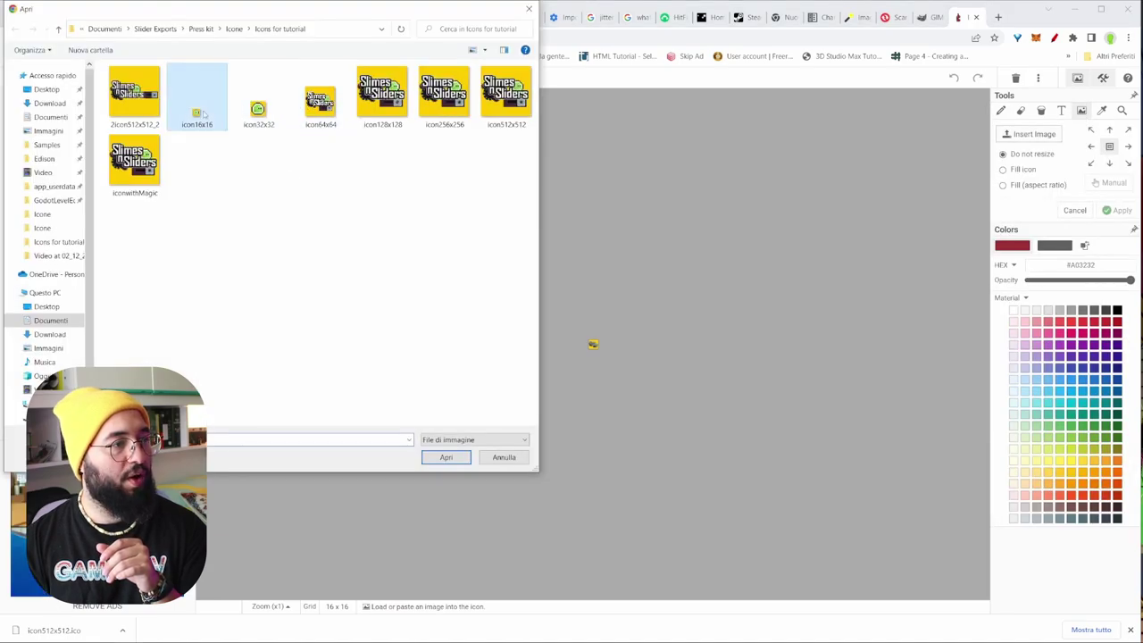
{"action": "left_click", "coordinate": [447, 457]}
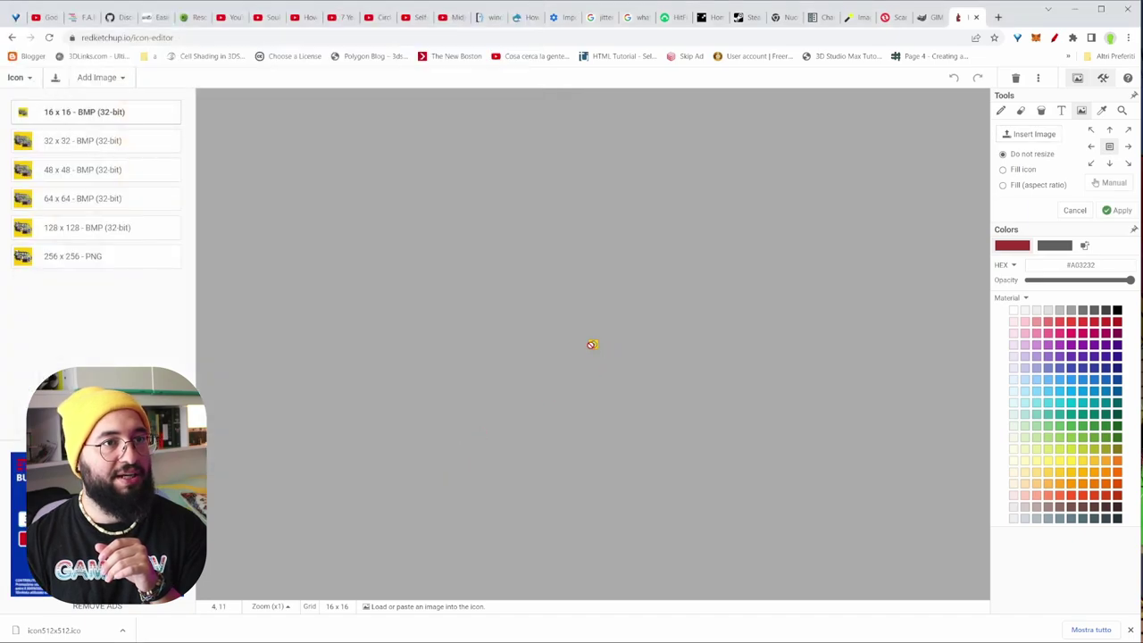
{"action": "left_click", "coordinate": [1120, 210]}
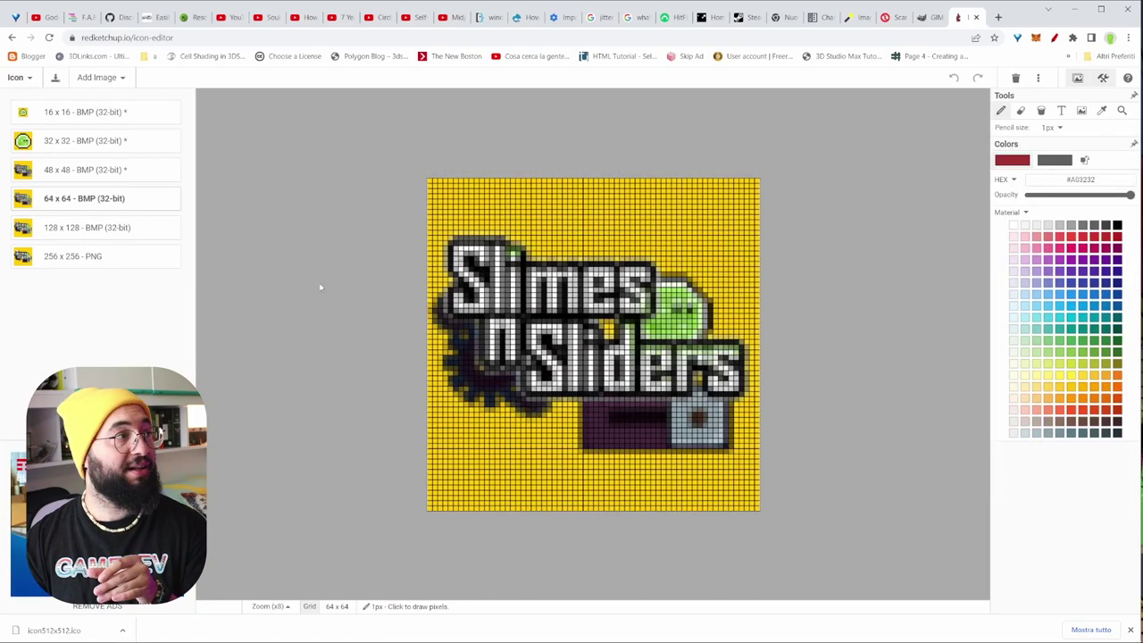
{"action": "left_click", "coordinate": [54, 78]}
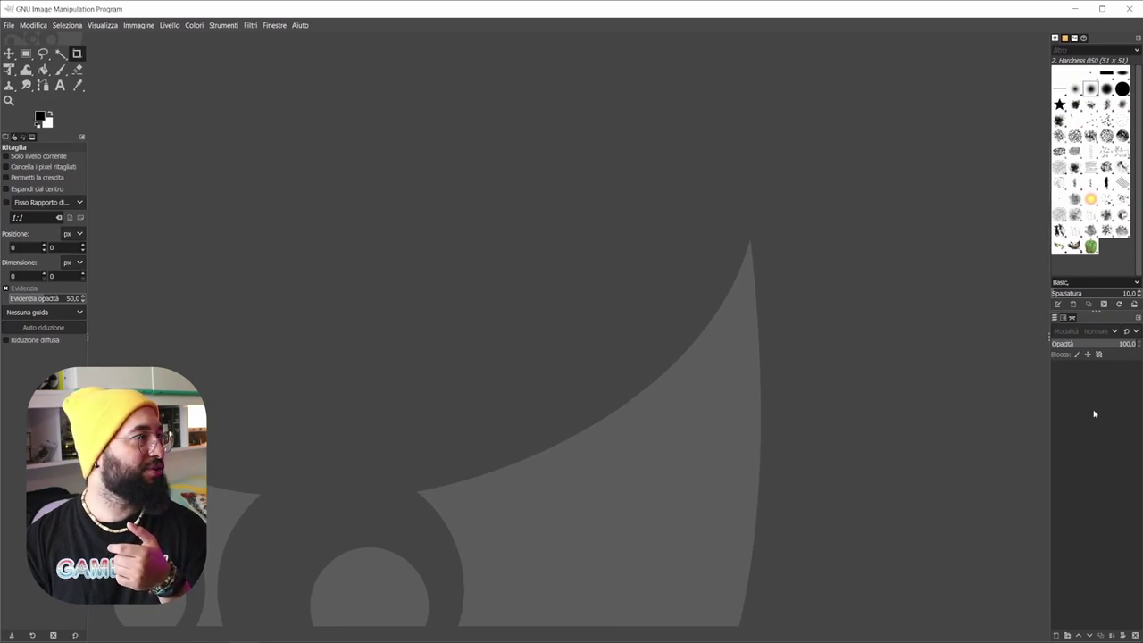
- Create a new 512 x 512 image in GIMP
{"action": "key", "text": "ctrl+n"}
{"action": "type", "text": "5121920"}
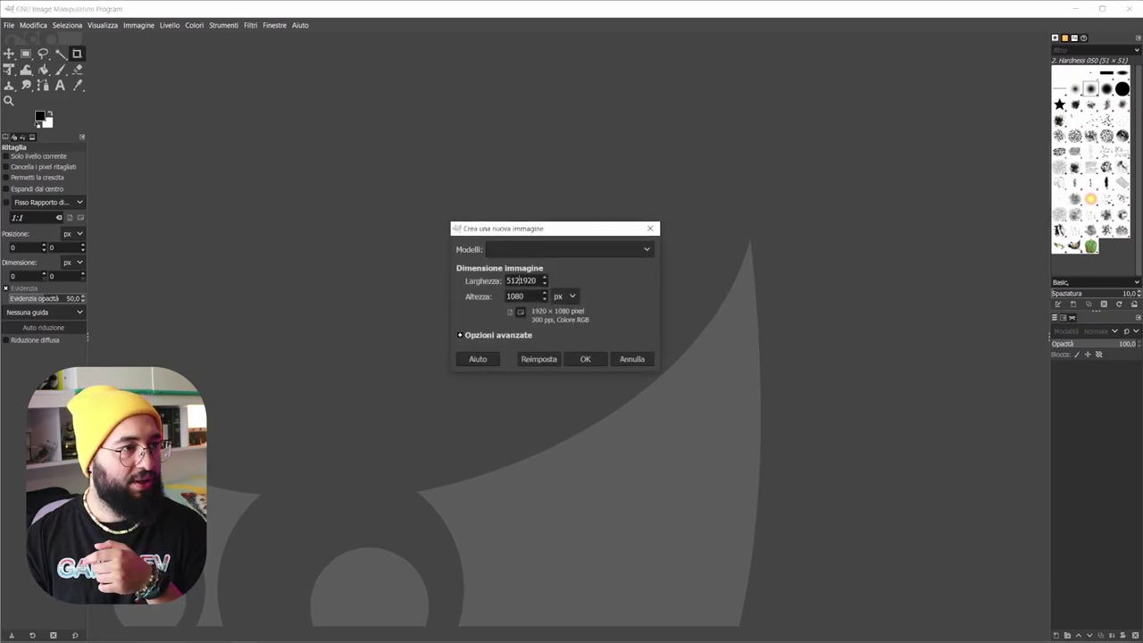
{"action": "type", "text": "5"}
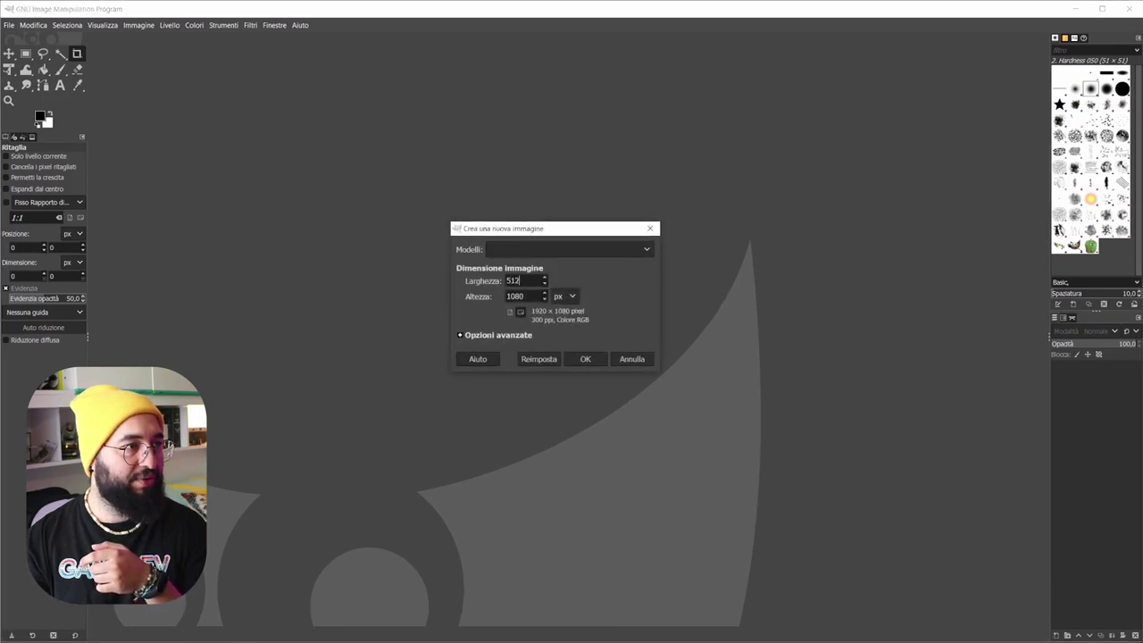
{"action": "key", "text": "Tab"}
{"action": "type", "text": "512"}
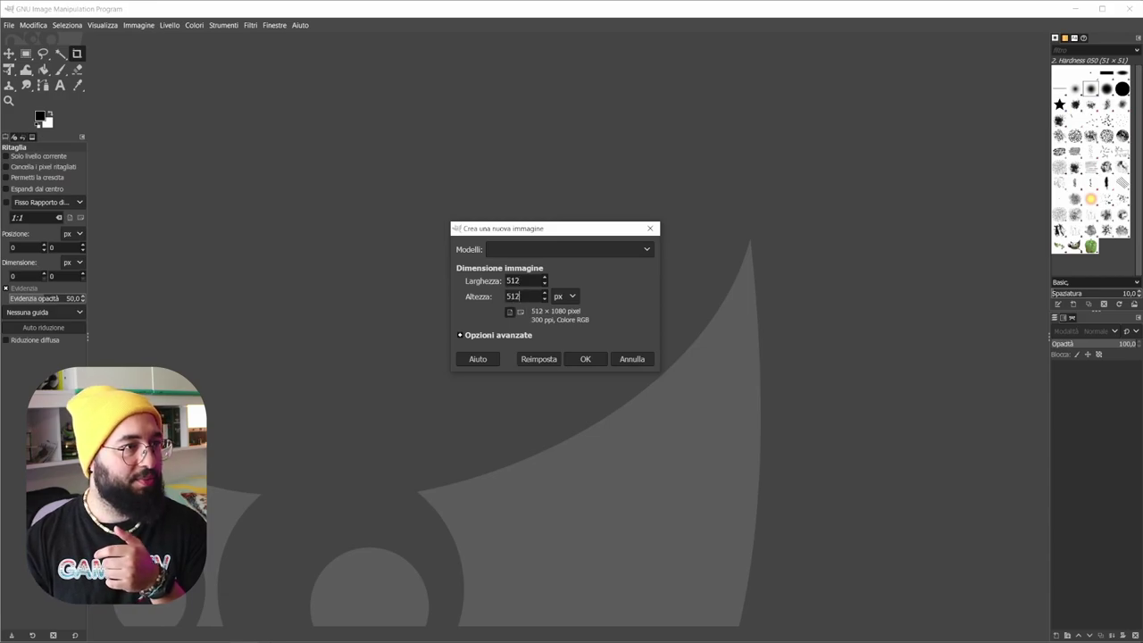
{"action": "left_click", "coordinate": [591, 359]}
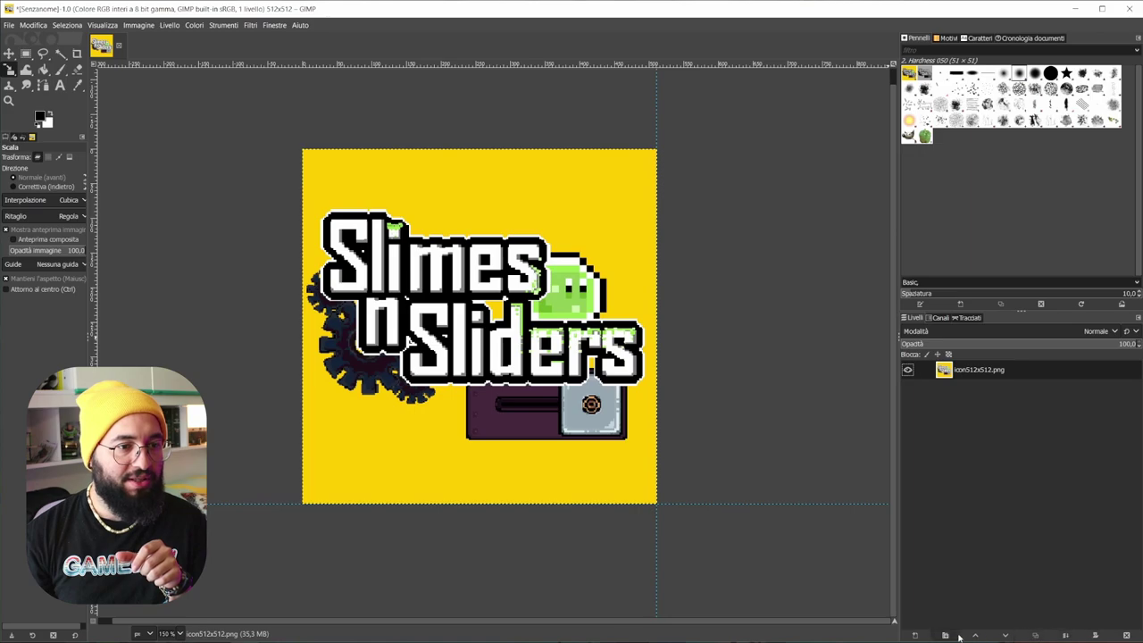
- Duplicate the icon512x512.png layer and scale the copy down to 256 x 256
{"action": "left_click", "coordinate": [1036, 635]}
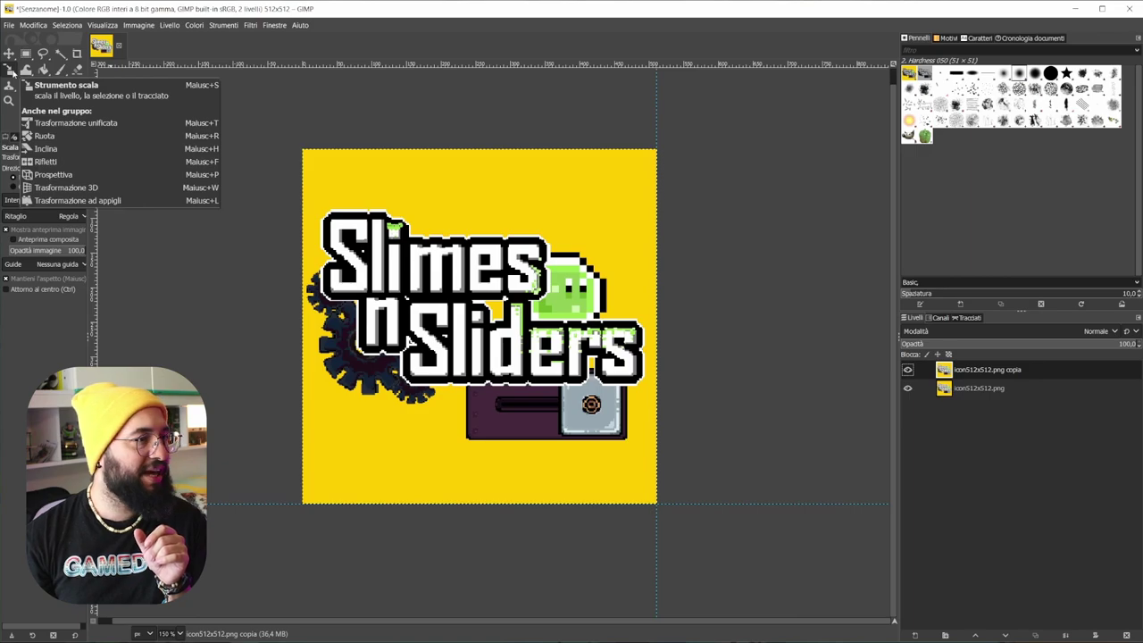
{"action": "left_click", "coordinate": [464, 312]}
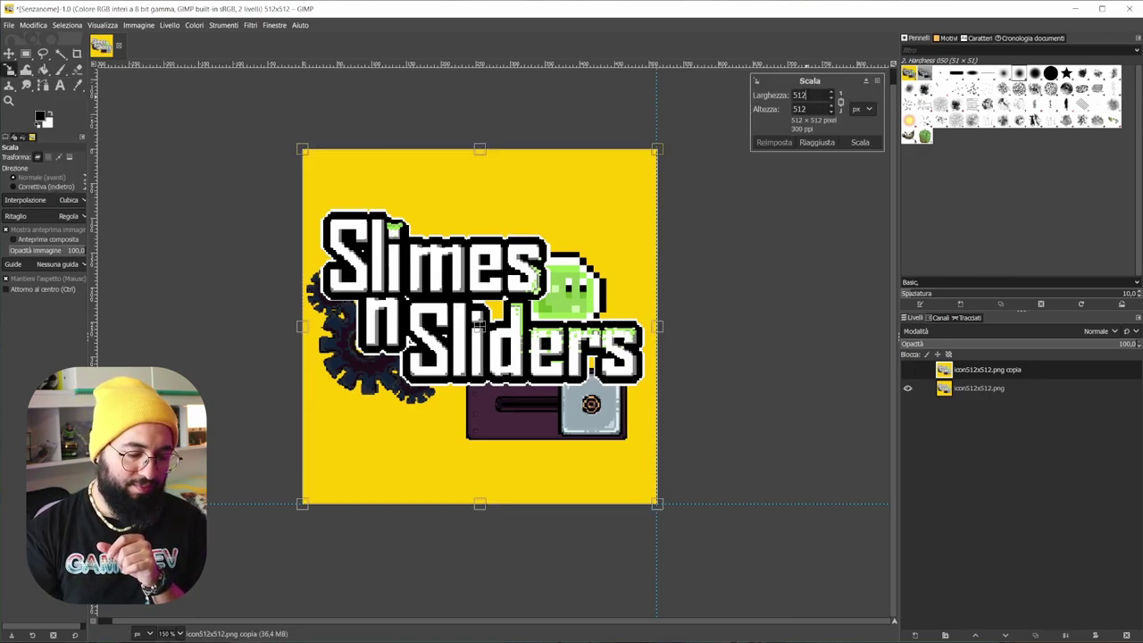
{"action": "double_click", "coordinate": [802, 94]}
{"action": "type", "text": "256"}
{"action": "key", "text": "Tab"}
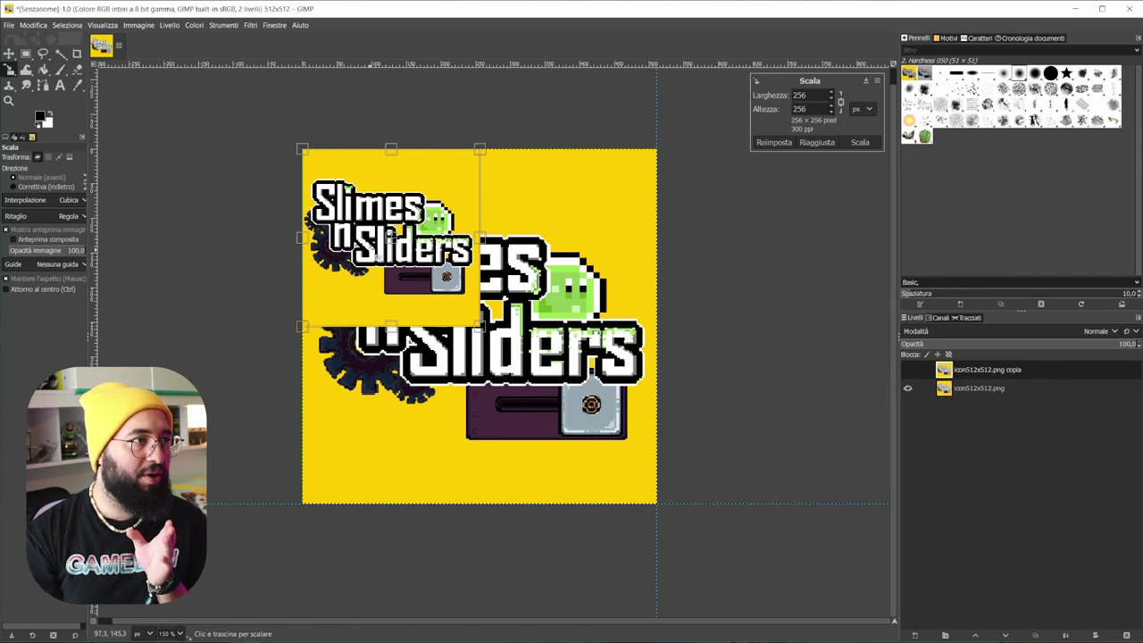
{"action": "key", "text": "Return"}
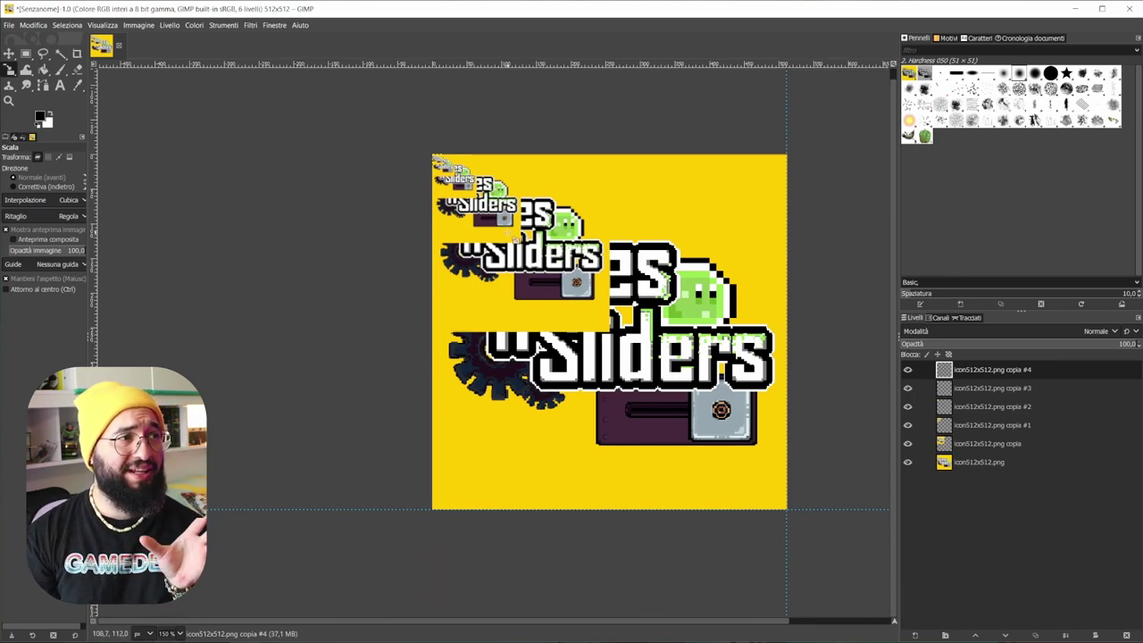
{"action": "scroll", "coordinate": [432, 157], "scroll_direction": "up", "scroll_amount": 1}
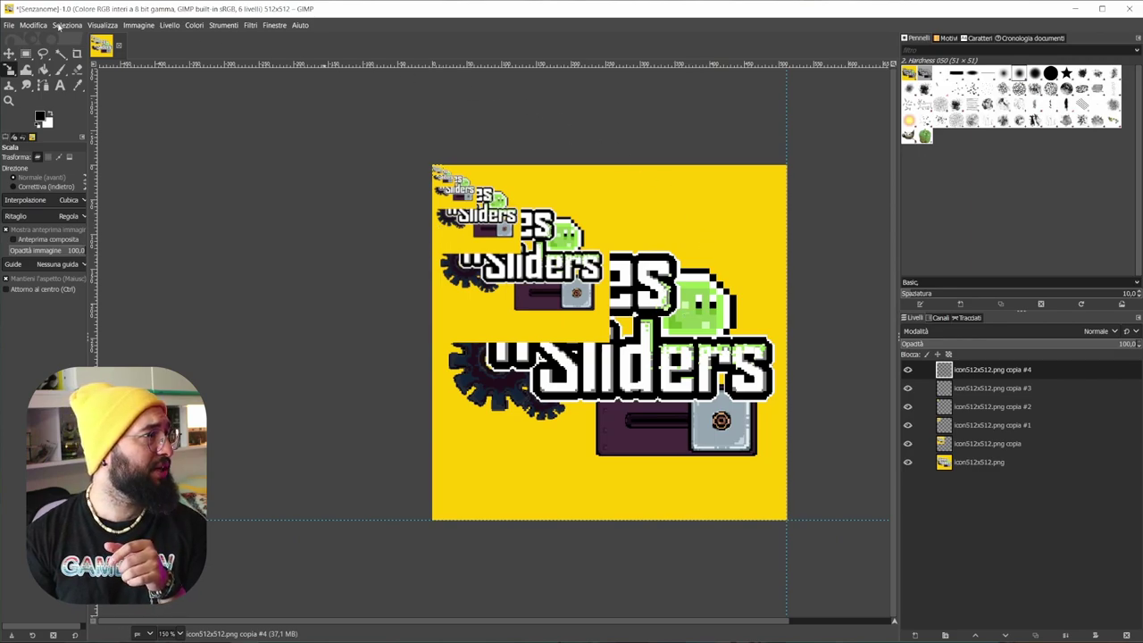
- Export the image as iconsGimp.ico into Press kit > Icone > Icons for tutorial
{"action": "left_click", "coordinate": [9, 25]}
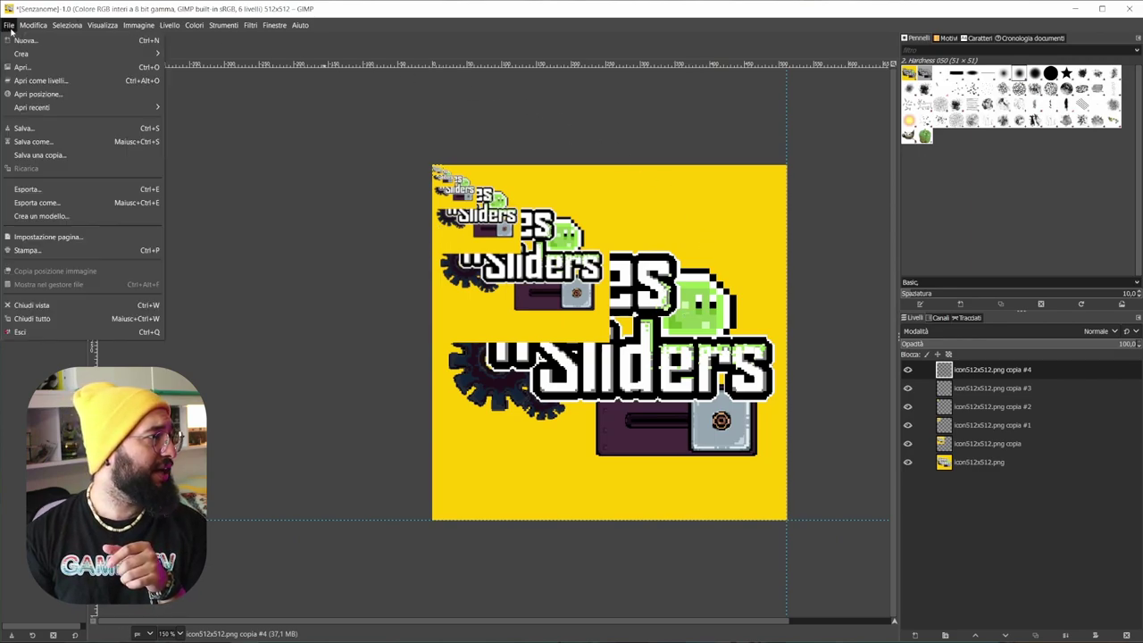
{"action": "left_click", "coordinate": [36, 185]}
{"action": "left_click", "coordinate": [707, 130]}
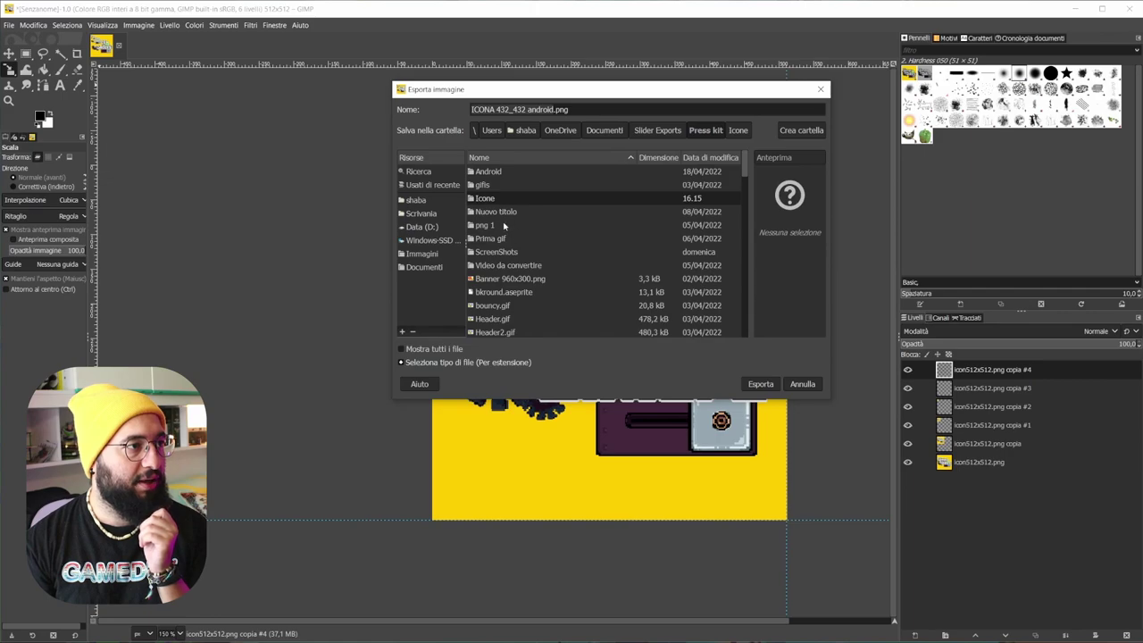
{"action": "double_click", "coordinate": [505, 198]}
{"action": "double_click", "coordinate": [506, 171]}
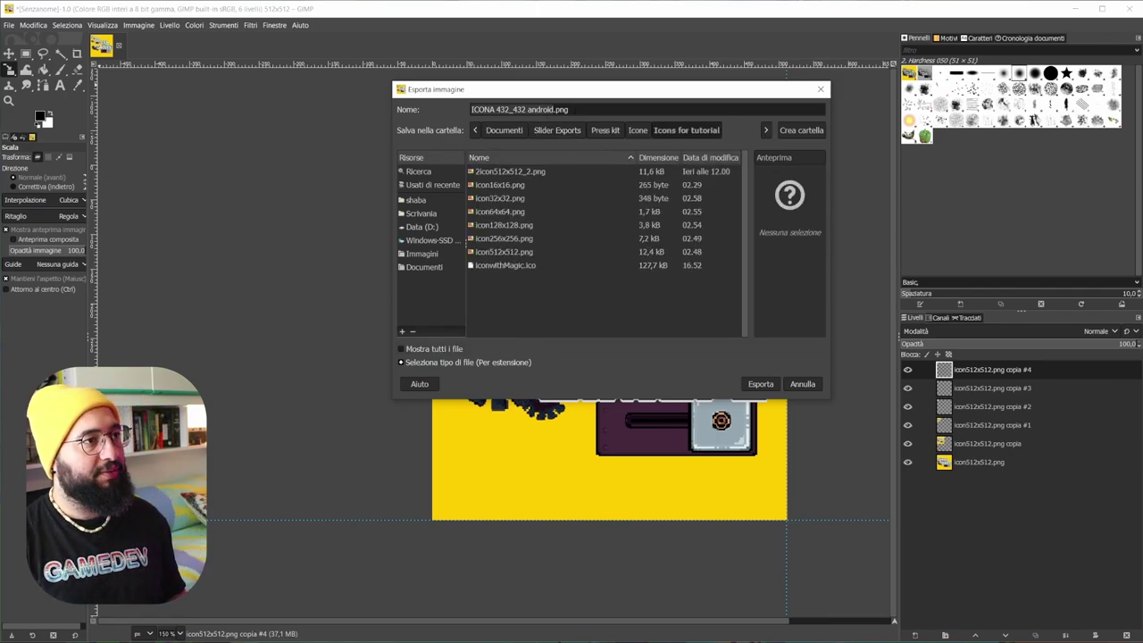
{"action": "left_click", "coordinate": [519, 109]}
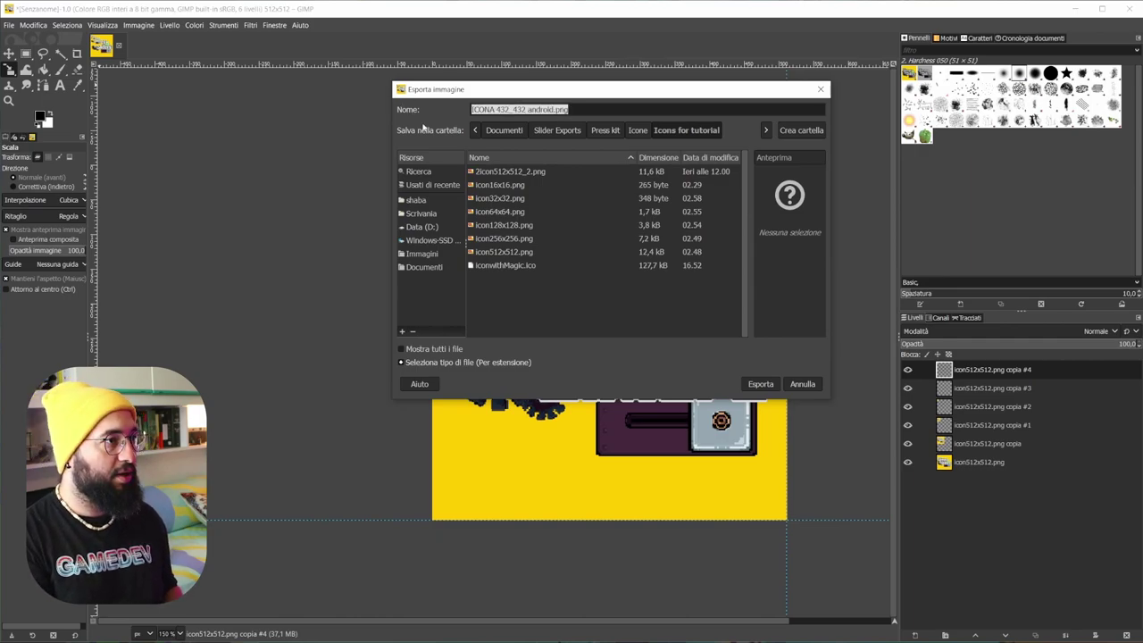
{"action": "type", "text": "iconsGimp.ico"}
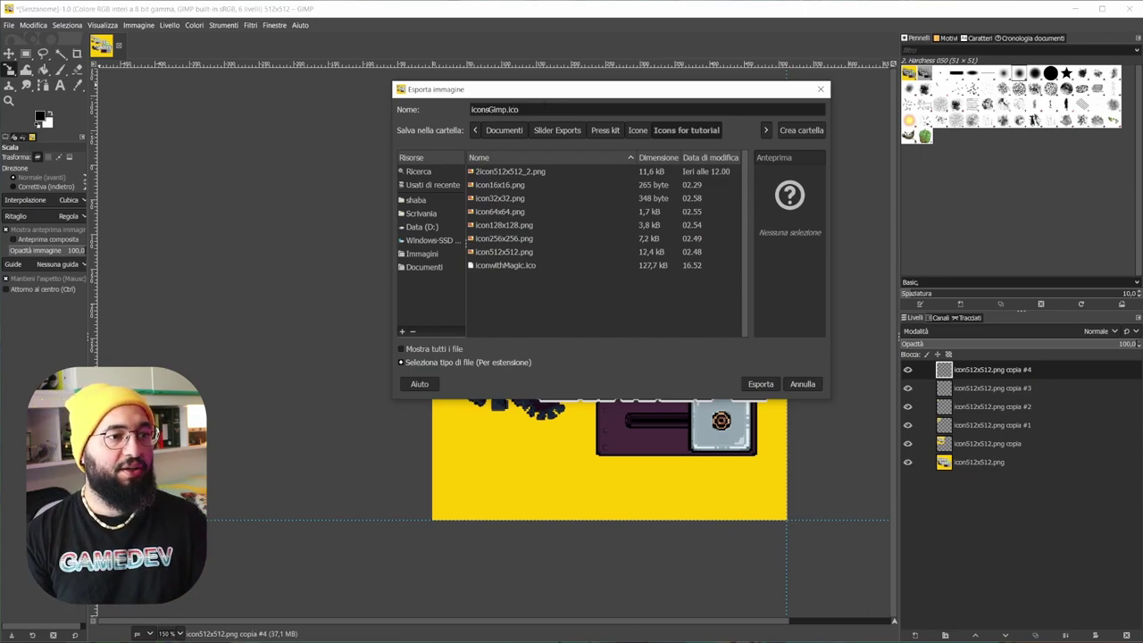
{"action": "left_click", "coordinate": [761, 384]}
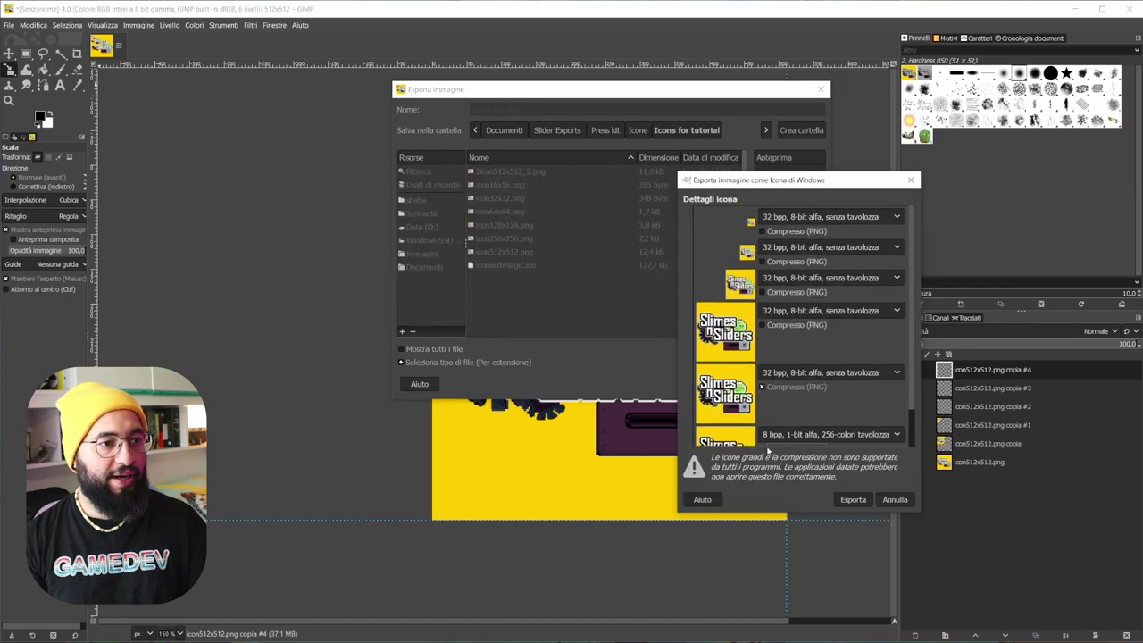
{"action": "left_click", "coordinate": [850, 499]}
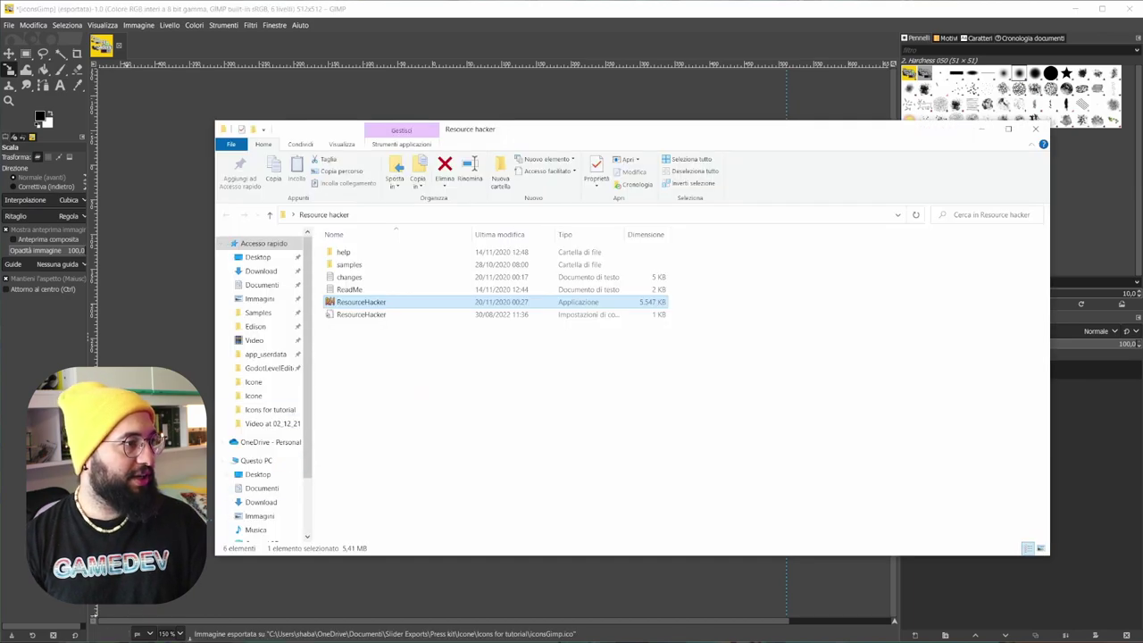
- Load iconsGimp.ico into RedKetchup via New from Image and check its sizes
{"action": "key", "text": "alt+Tab"}
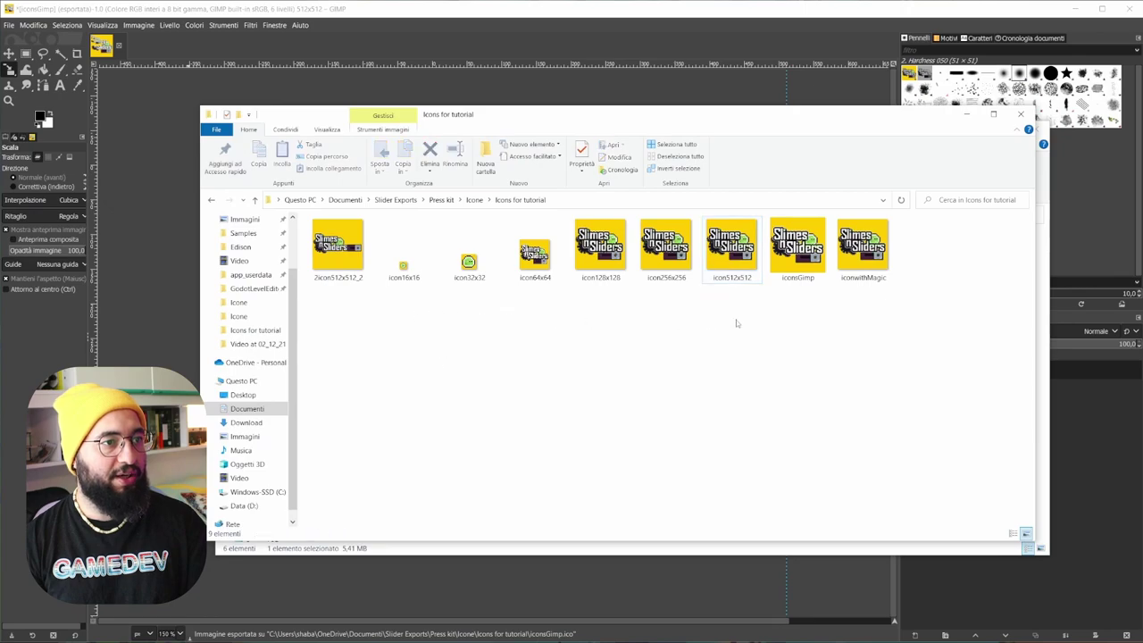
{"action": "left_click", "coordinate": [797, 255]}
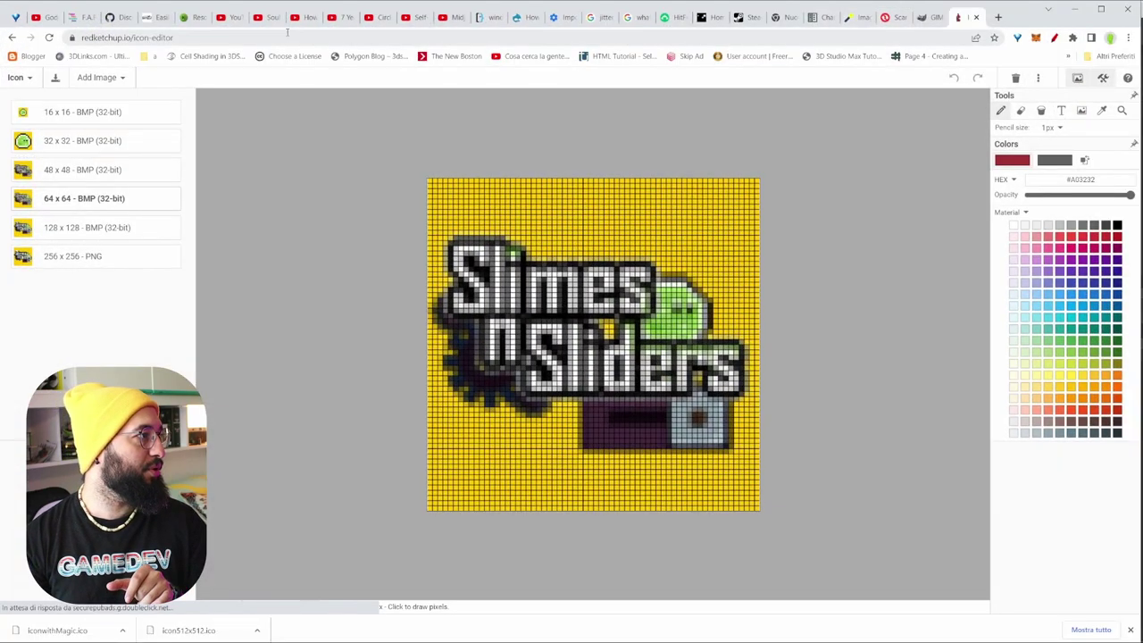
{"action": "left_click", "coordinate": [18, 78]}
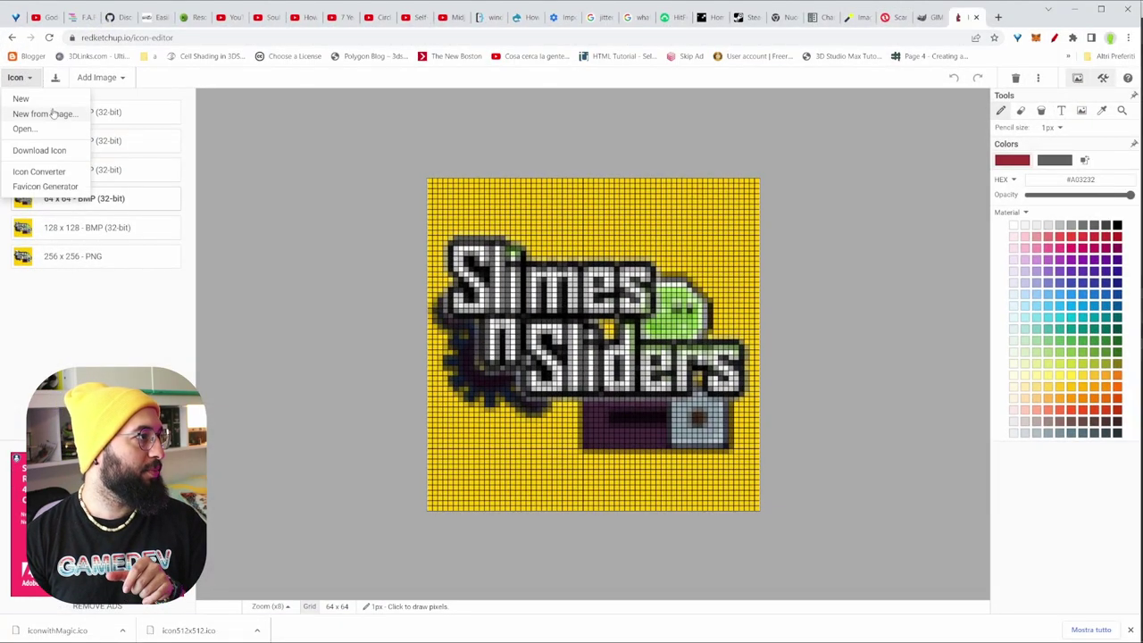
{"action": "left_click", "coordinate": [48, 115]}
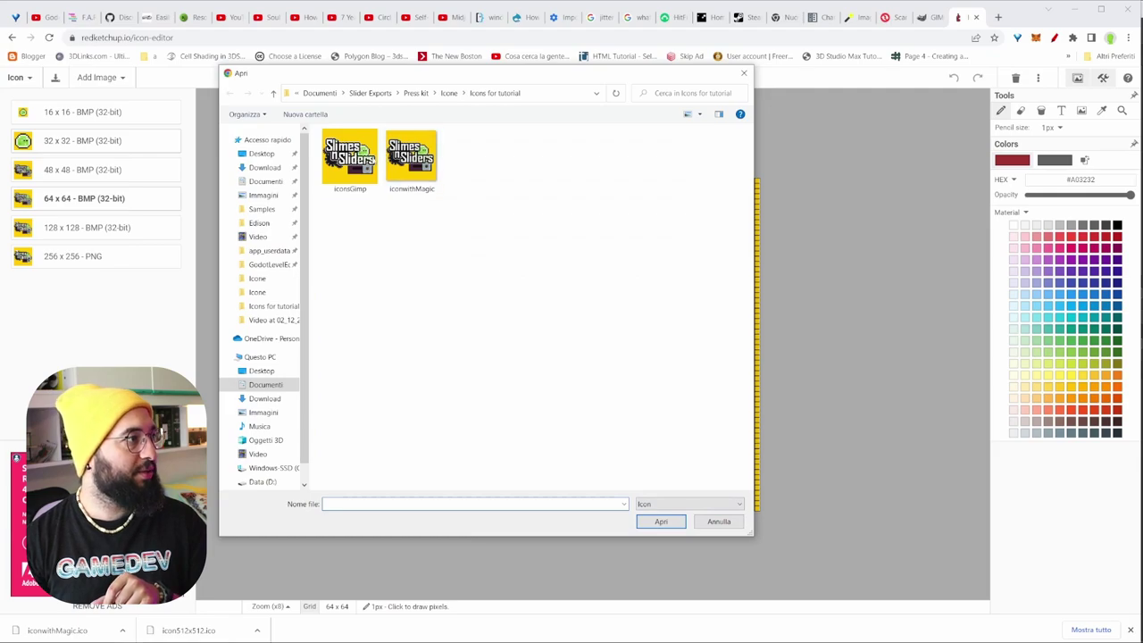
{"action": "double_click", "coordinate": [351, 159]}
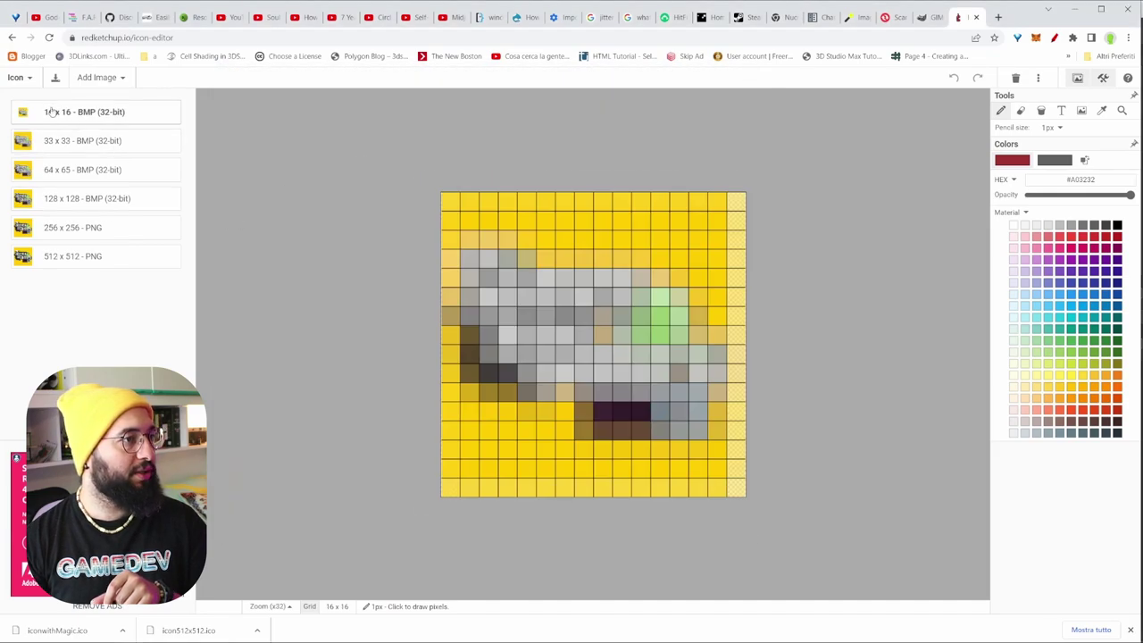
{"action": "left_click", "coordinate": [60, 150]}
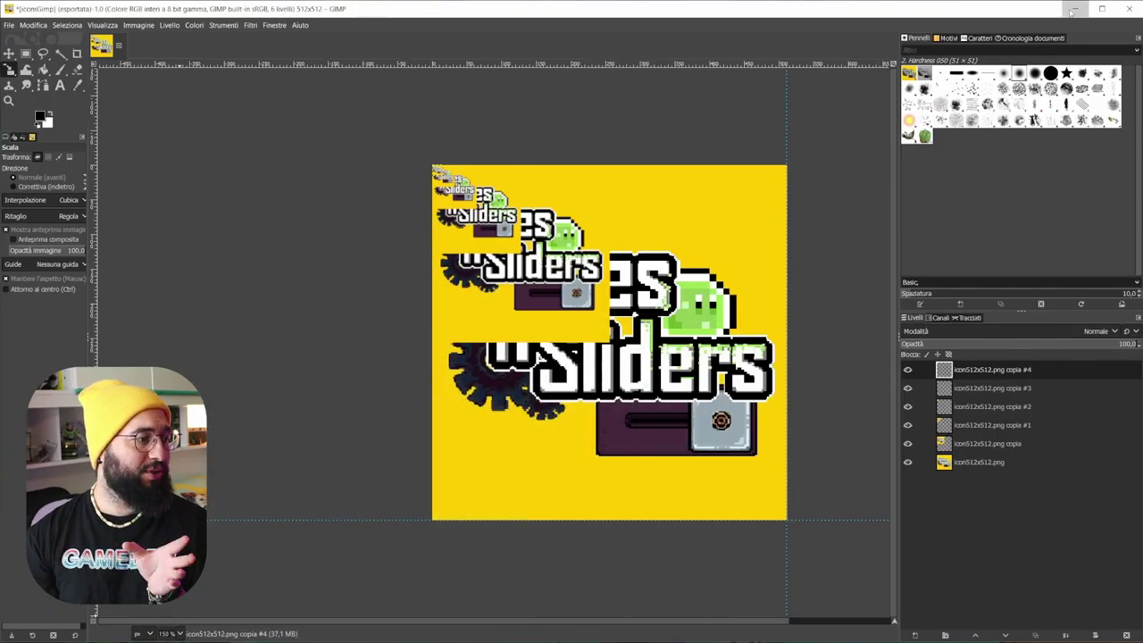
- Confirm Project Settings' Windows Native Icon is res://Grafiche/Icone/myIcon.ico
{"action": "left_click", "coordinate": [1074, 9]}
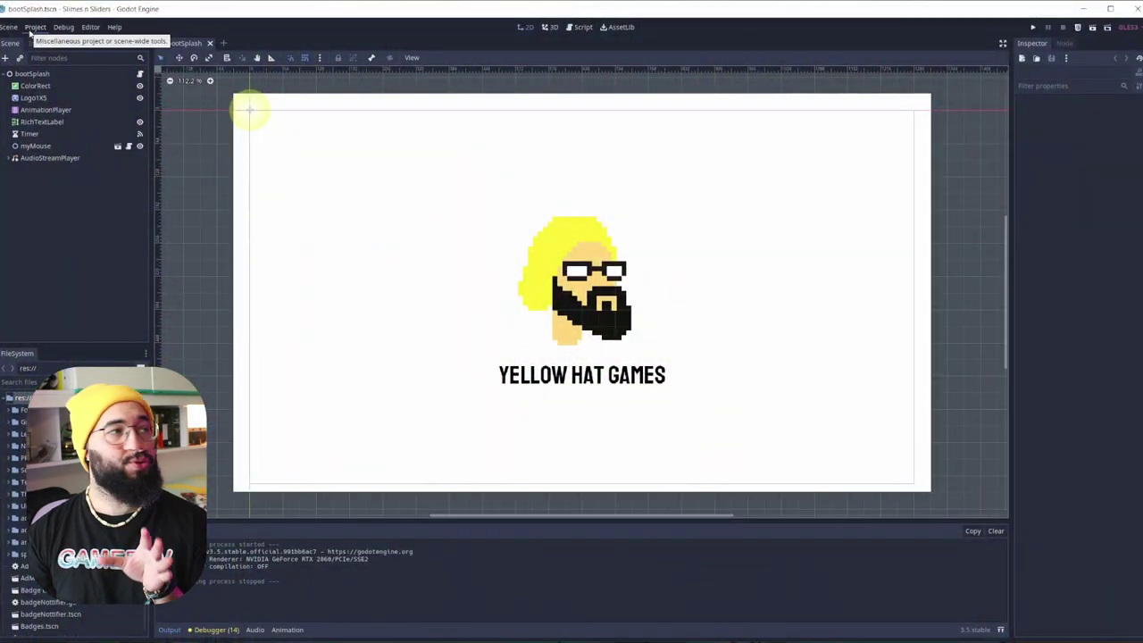
{"action": "left_click", "coordinate": [33, 27]}
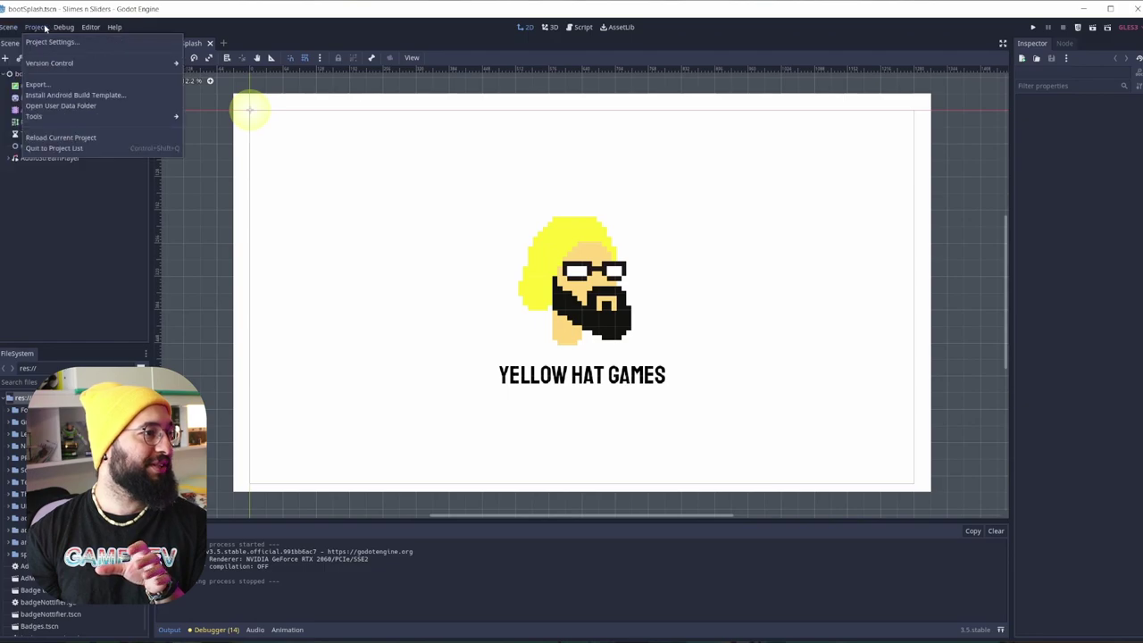
{"action": "left_click", "coordinate": [45, 42]}
{"action": "left_click", "coordinate": [558, 321]}
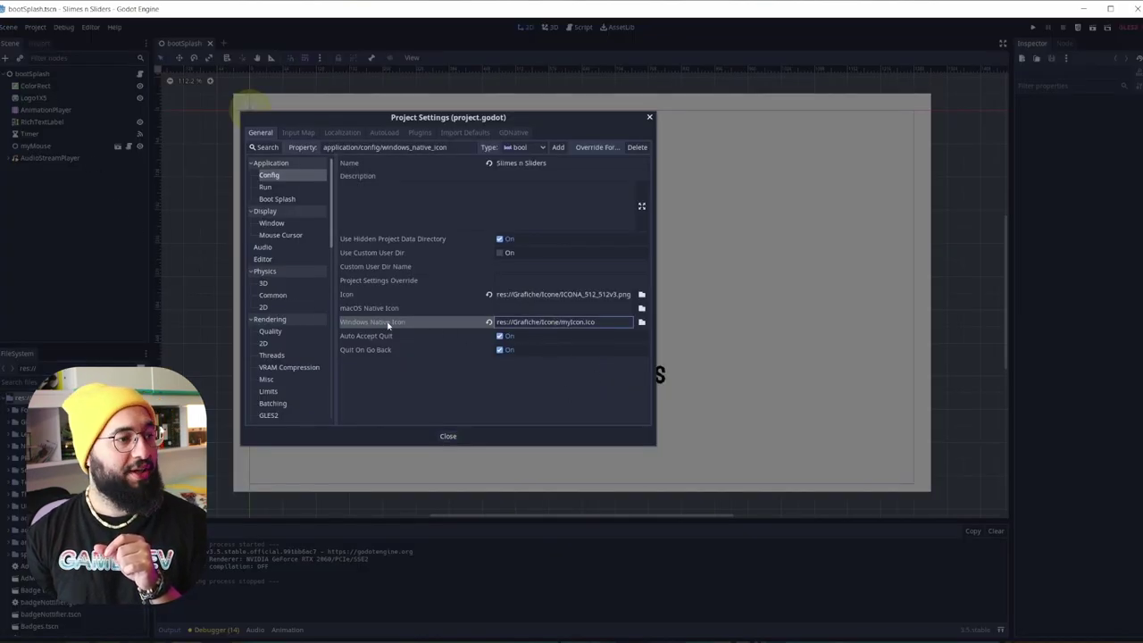
{"action": "left_click", "coordinate": [449, 434]}
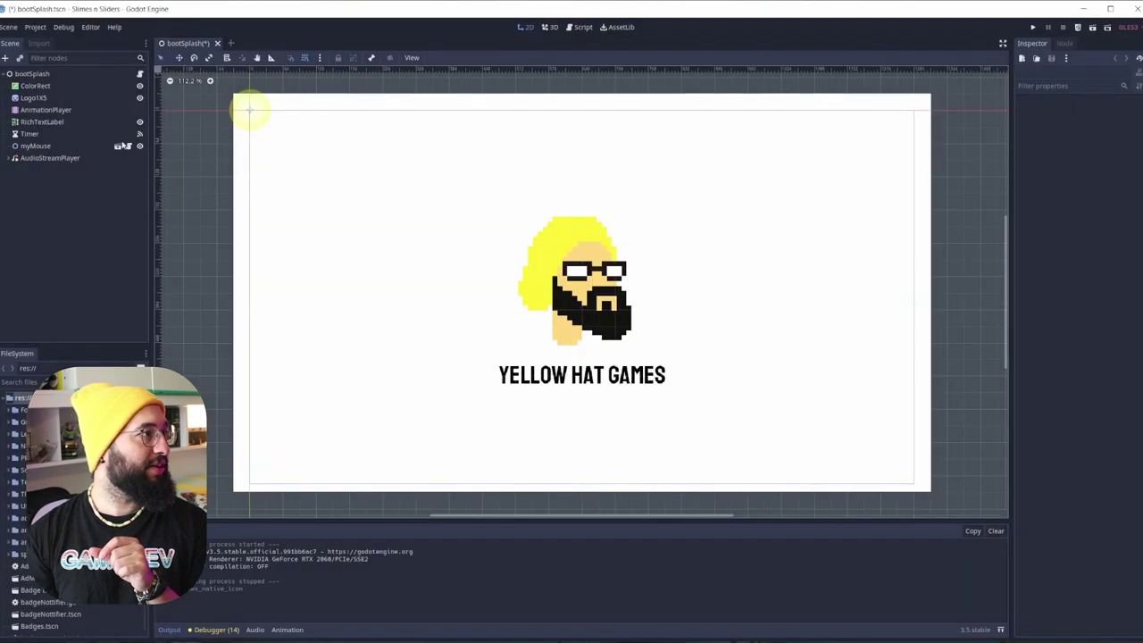
- Confirm the Windows Desktop export preset's Icon also points to myIcon.ico
{"action": "left_click", "coordinate": [34, 27]}
{"action": "left_click", "coordinate": [62, 85]}
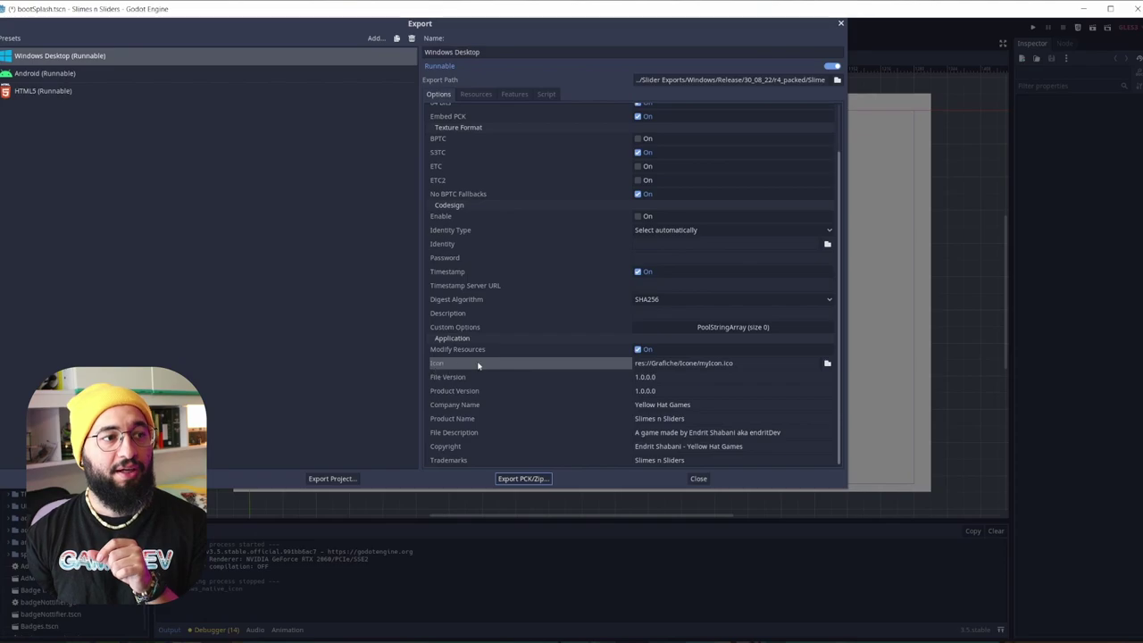
{"action": "left_click", "coordinate": [699, 363]}
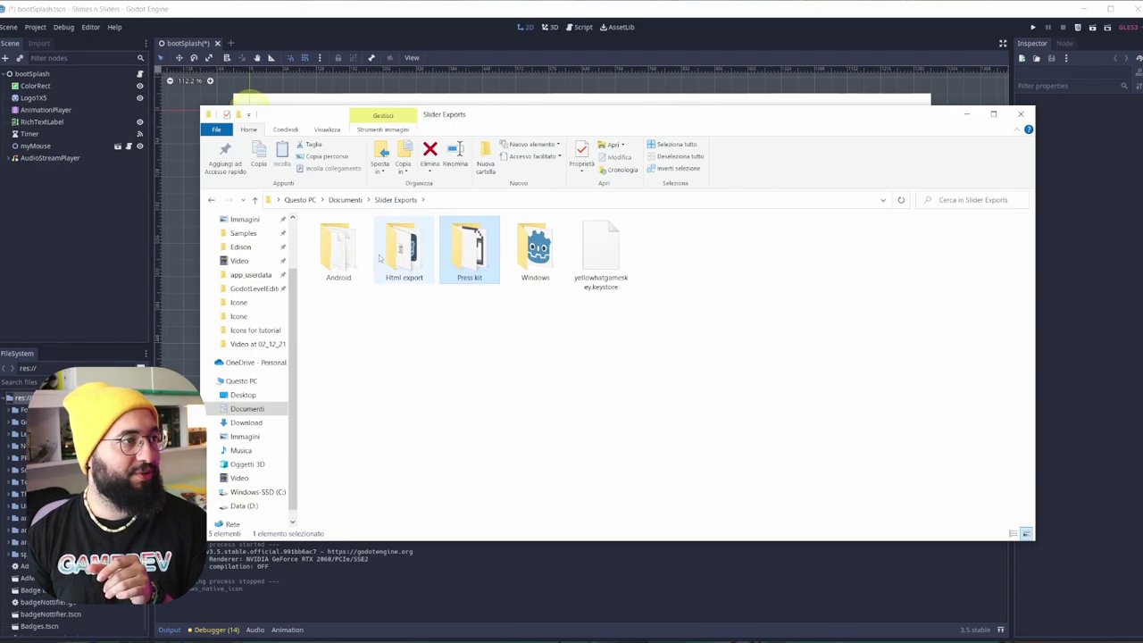
- Open Windows > Release > 30_08_22 > r4_packed and select the Slimes n Sliders executable
{"action": "double_click", "coordinate": [536, 249]}
{"action": "double_click", "coordinate": [336, 235]}
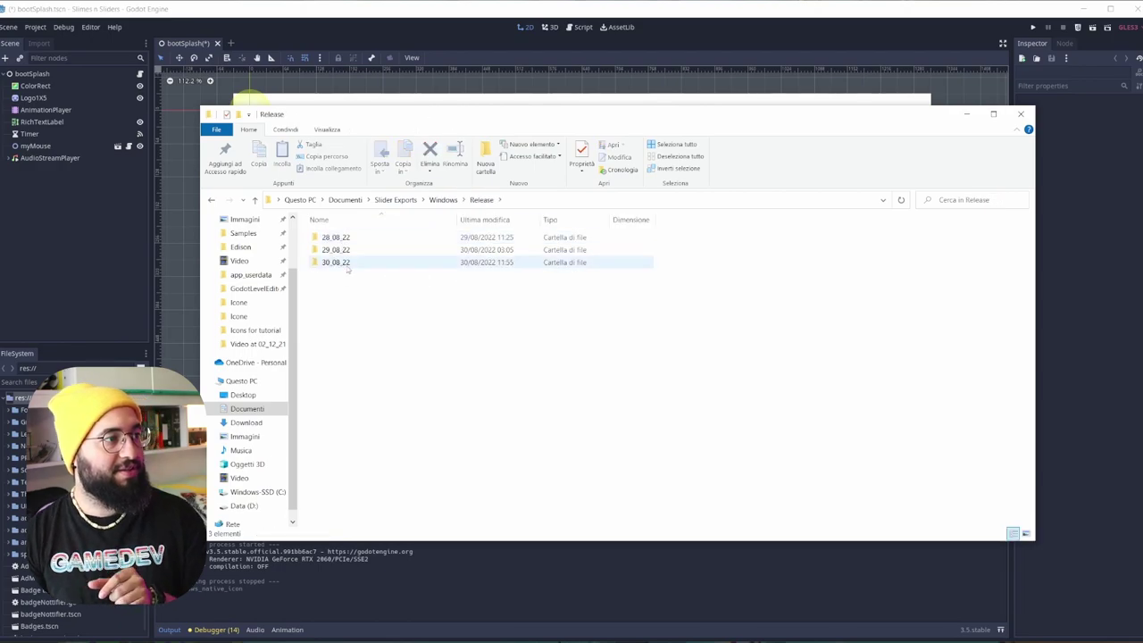
{"action": "double_click", "coordinate": [348, 264]}
{"action": "double_click", "coordinate": [348, 273]}
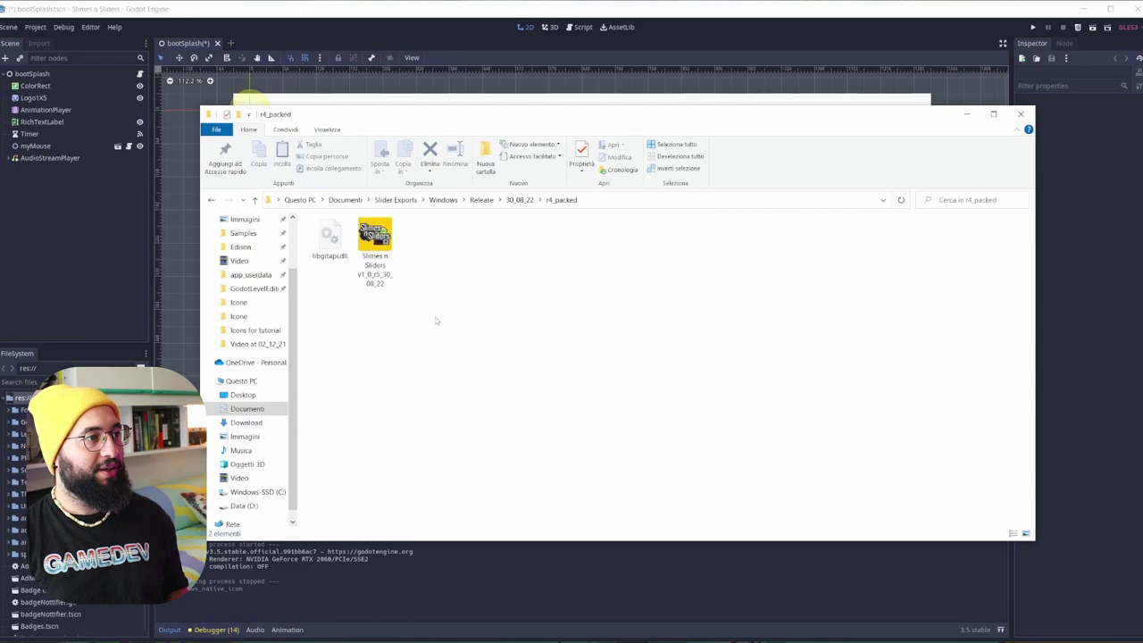
{"action": "left_click", "coordinate": [392, 259]}
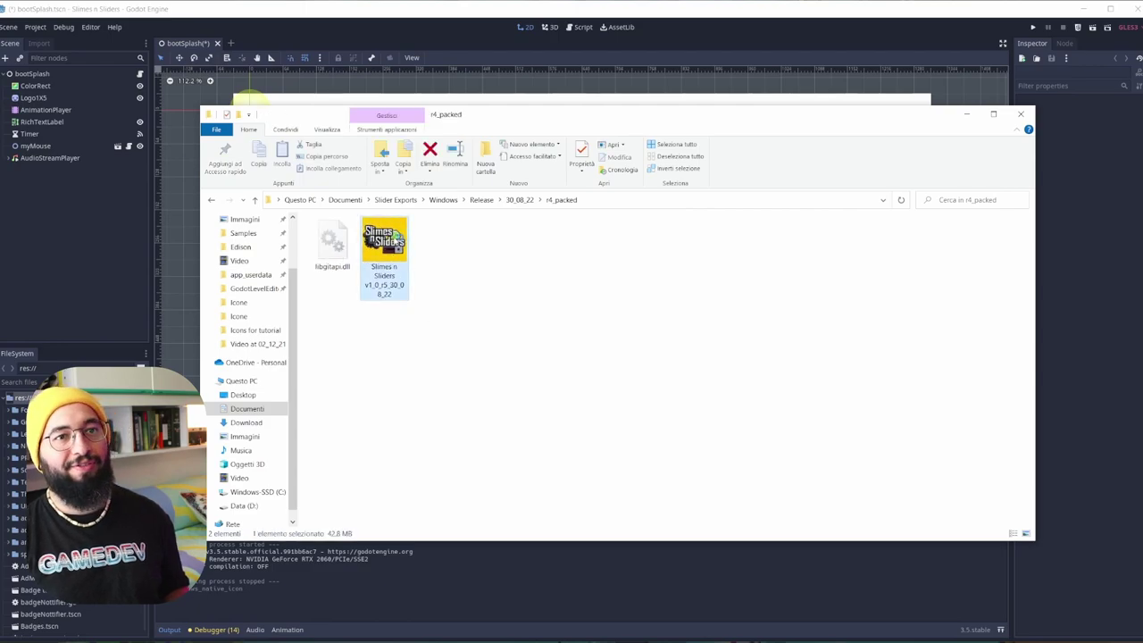